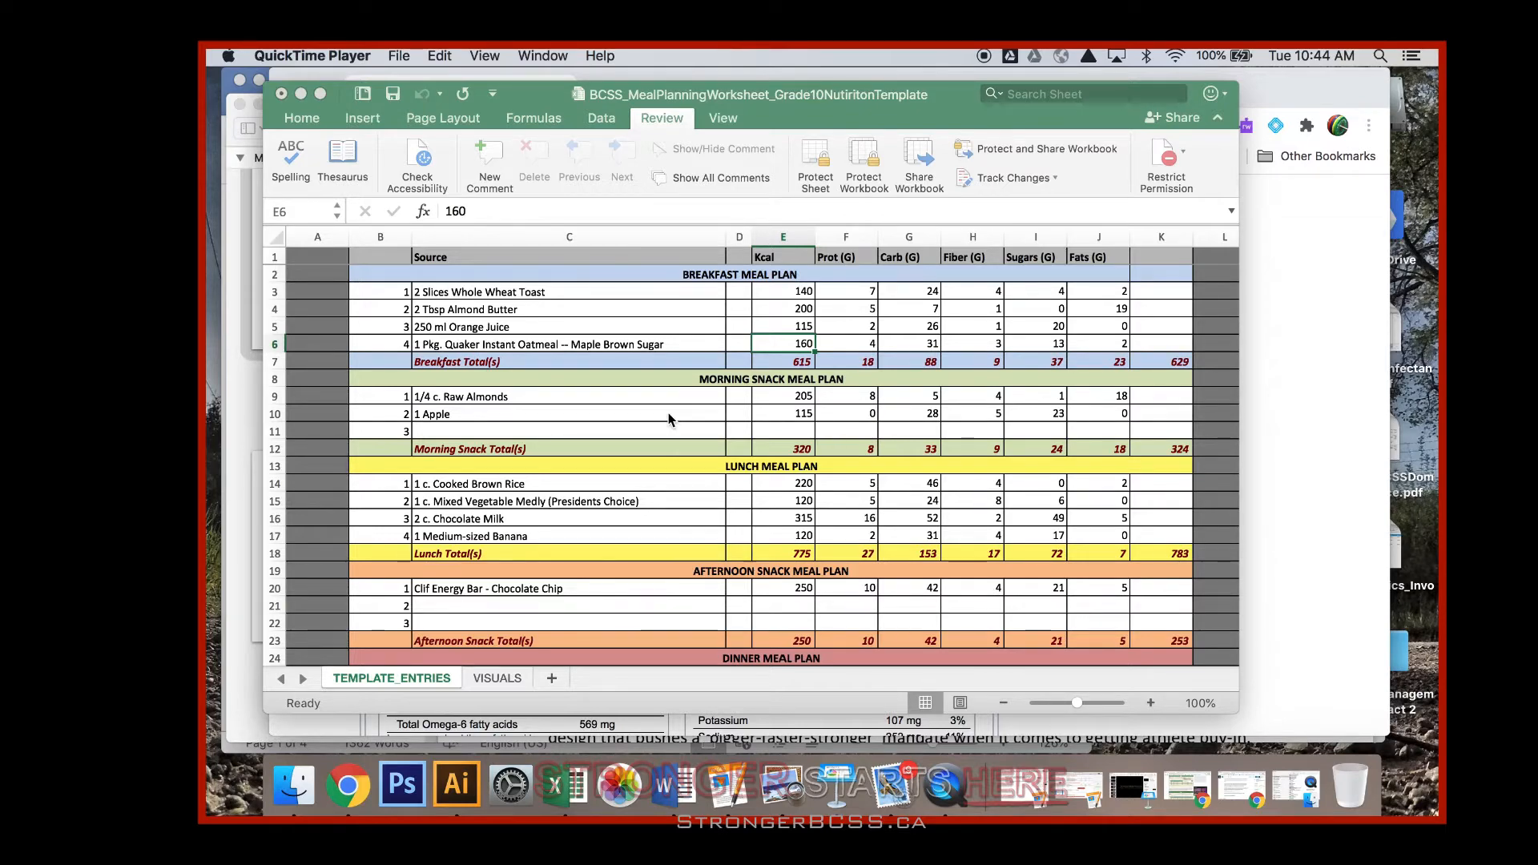
# Step: Examine the meal sections, their total rows, and the daily totals and percentages on the TEMPLATE_ENTRIES sheet
pyautogui.scroll(-7, 669, 414)
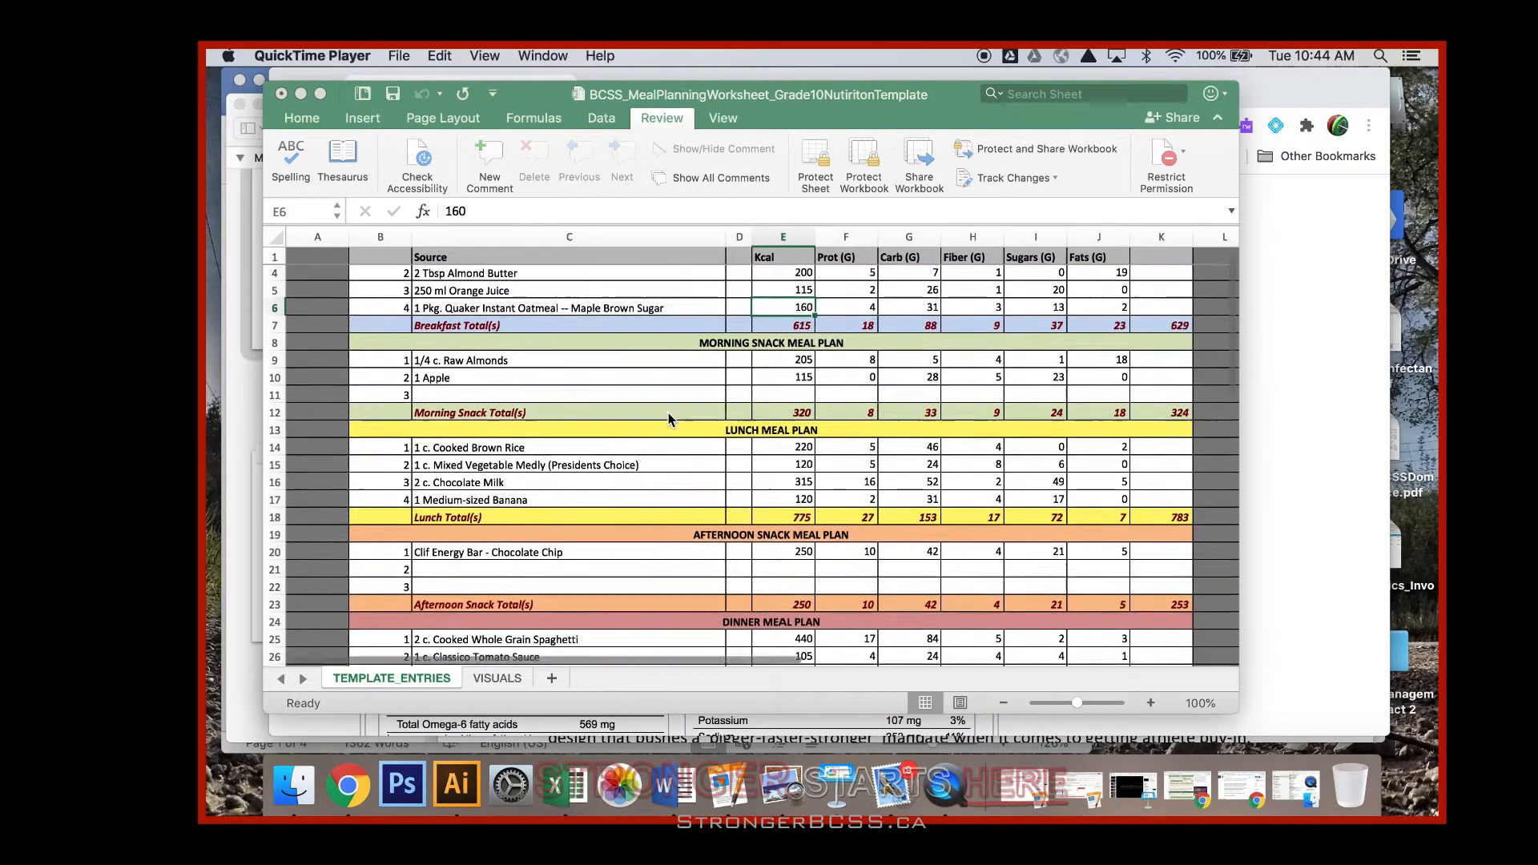
pyautogui.scroll(-13, 668, 416)
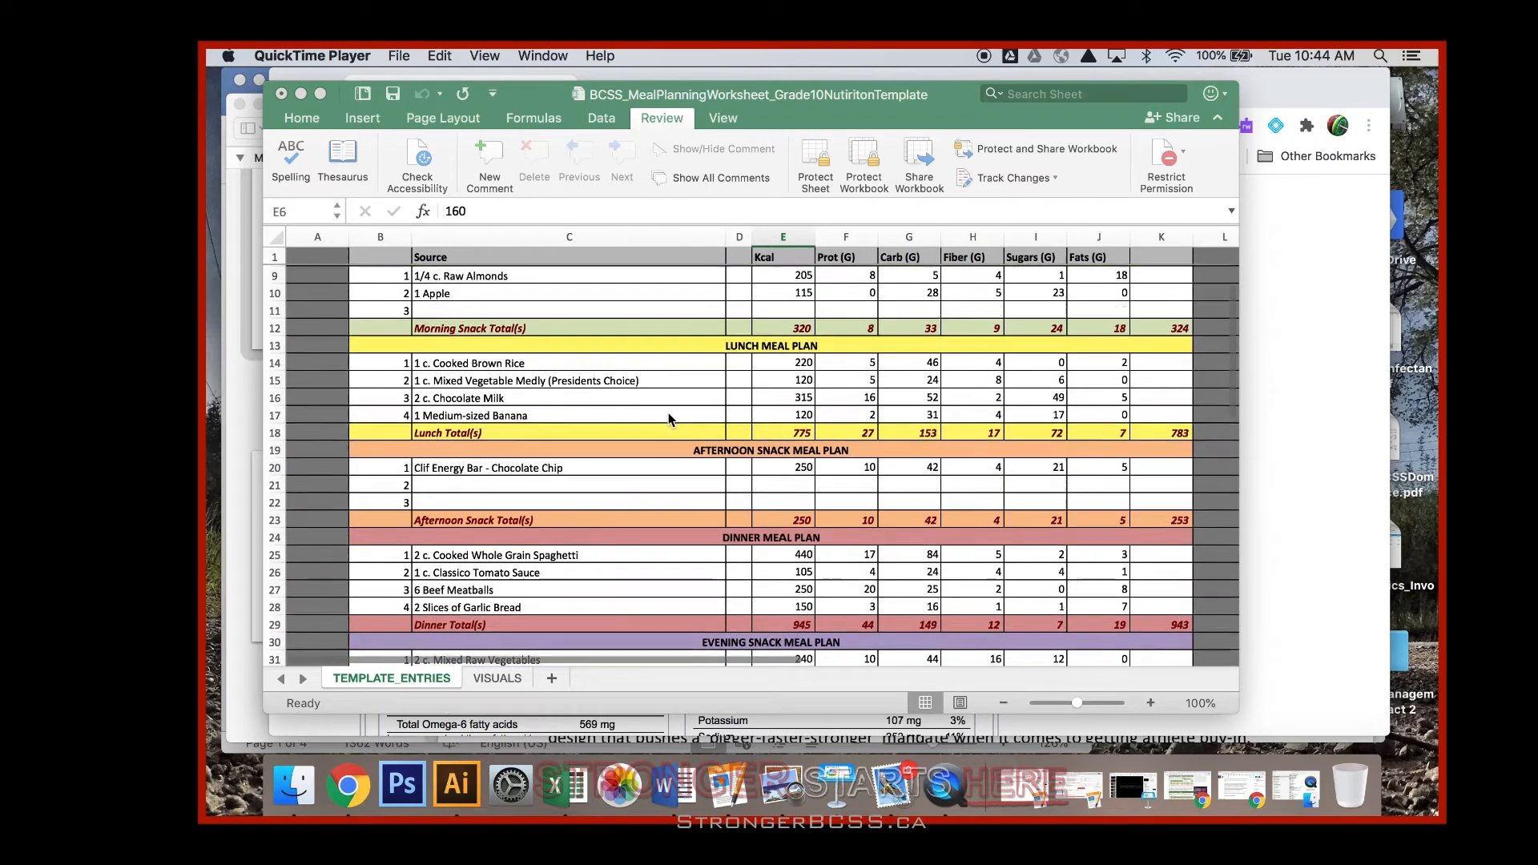
pyautogui.scroll(20, 668, 412)
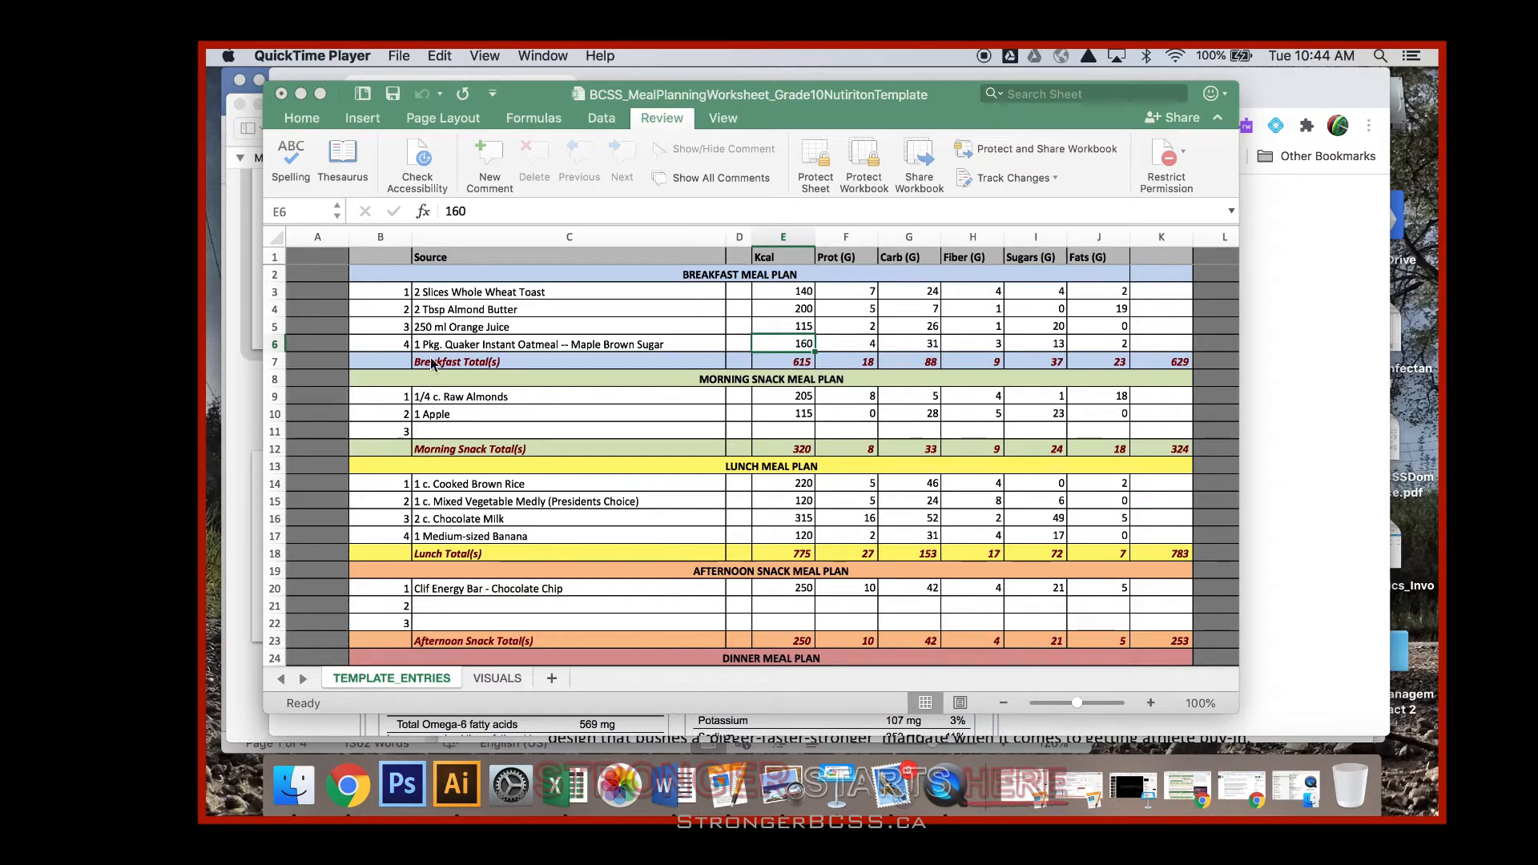
pyautogui.click(278, 360)
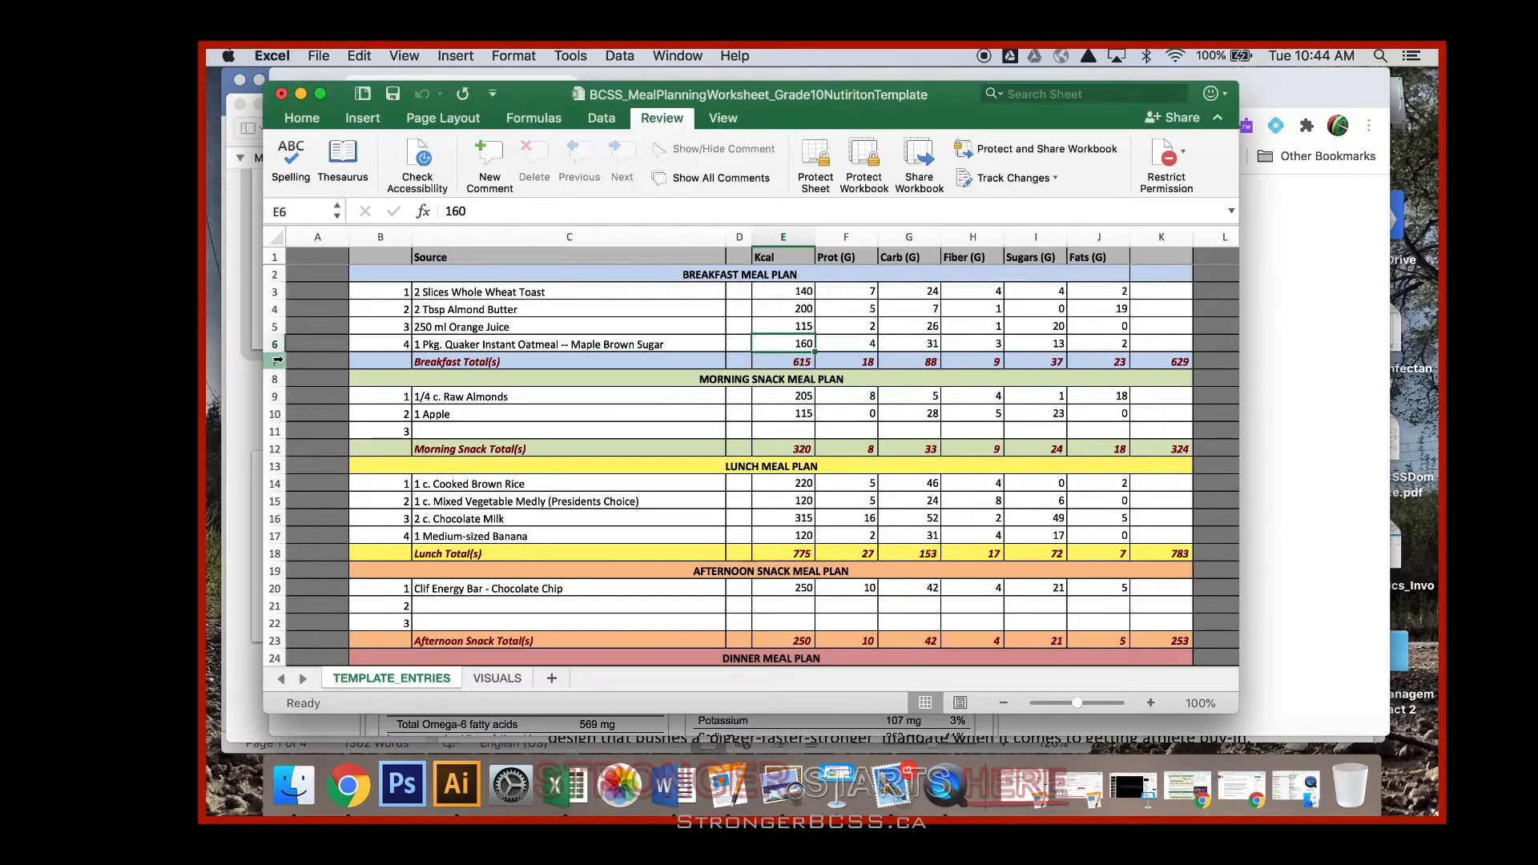
pyautogui.click(278, 359)
pyautogui.scroll(-10, 561, 445)
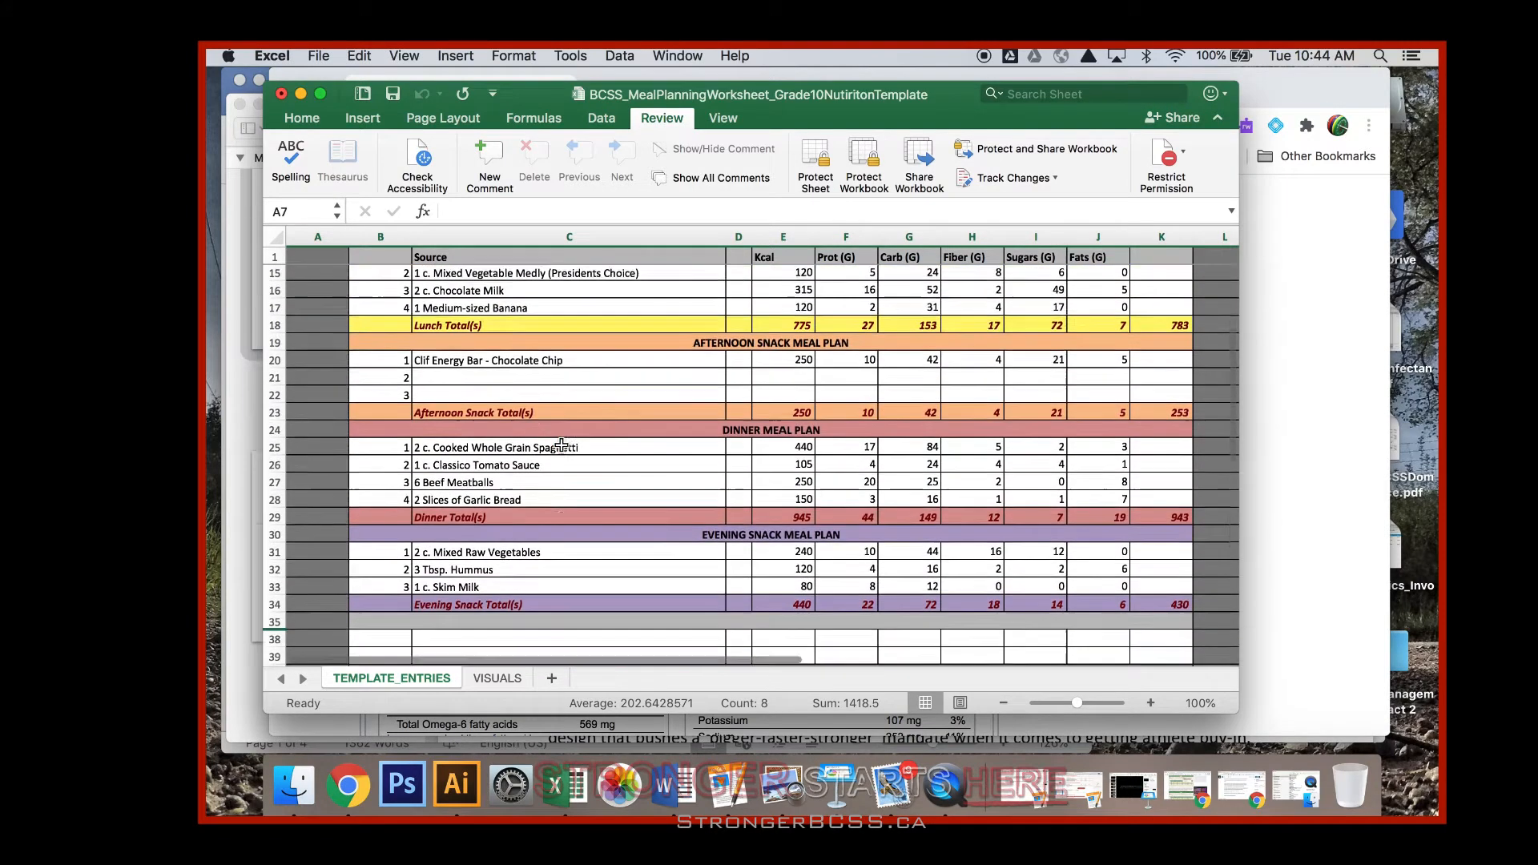
pyautogui.scroll(-3, 560, 445)
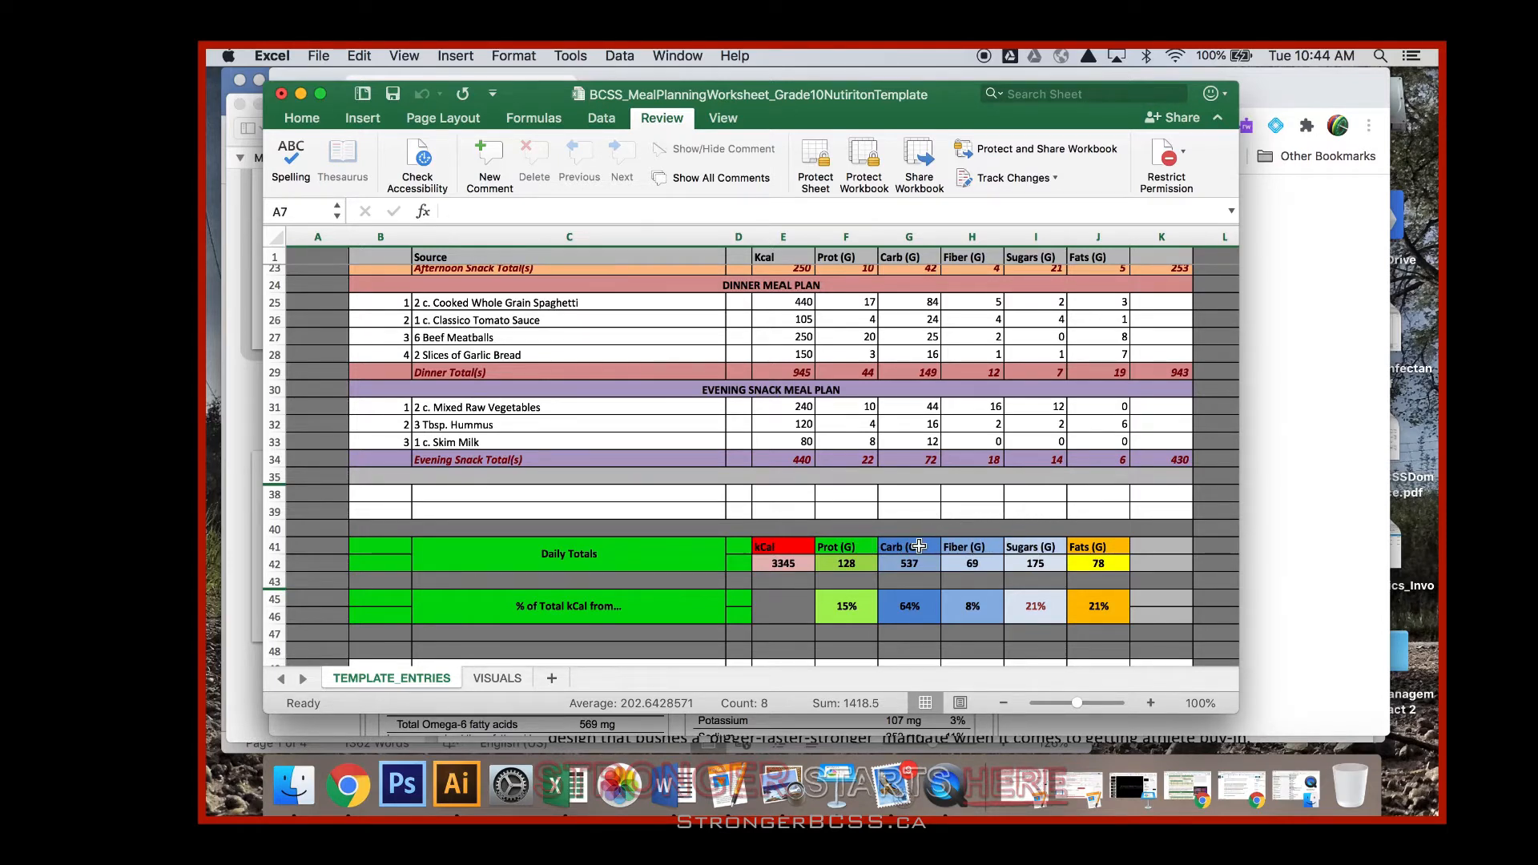
pyautogui.scroll(-3, 848, 628)
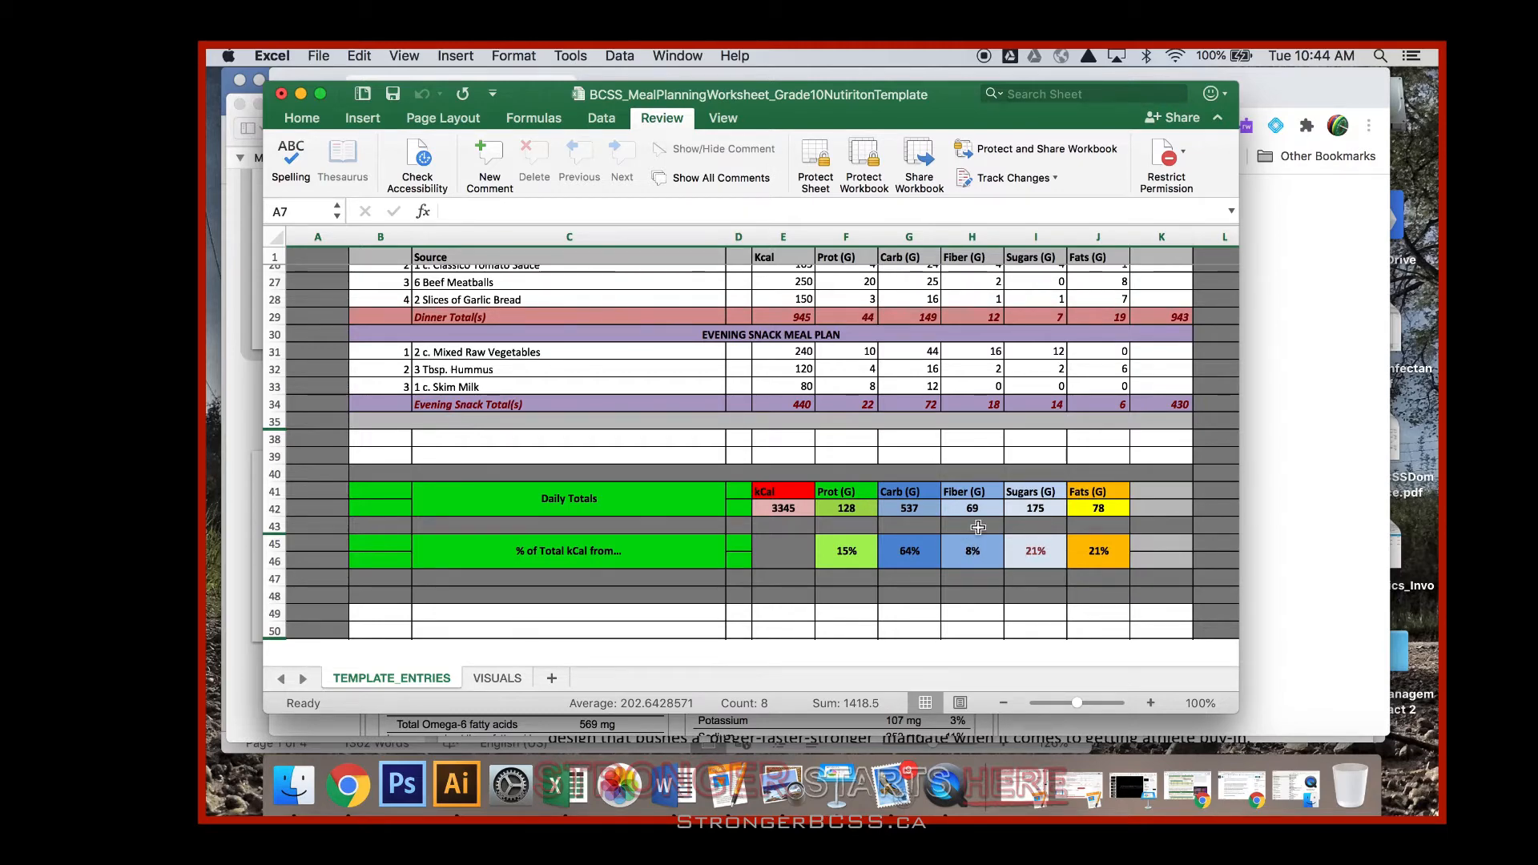
pyautogui.scroll(10, 822, 526)
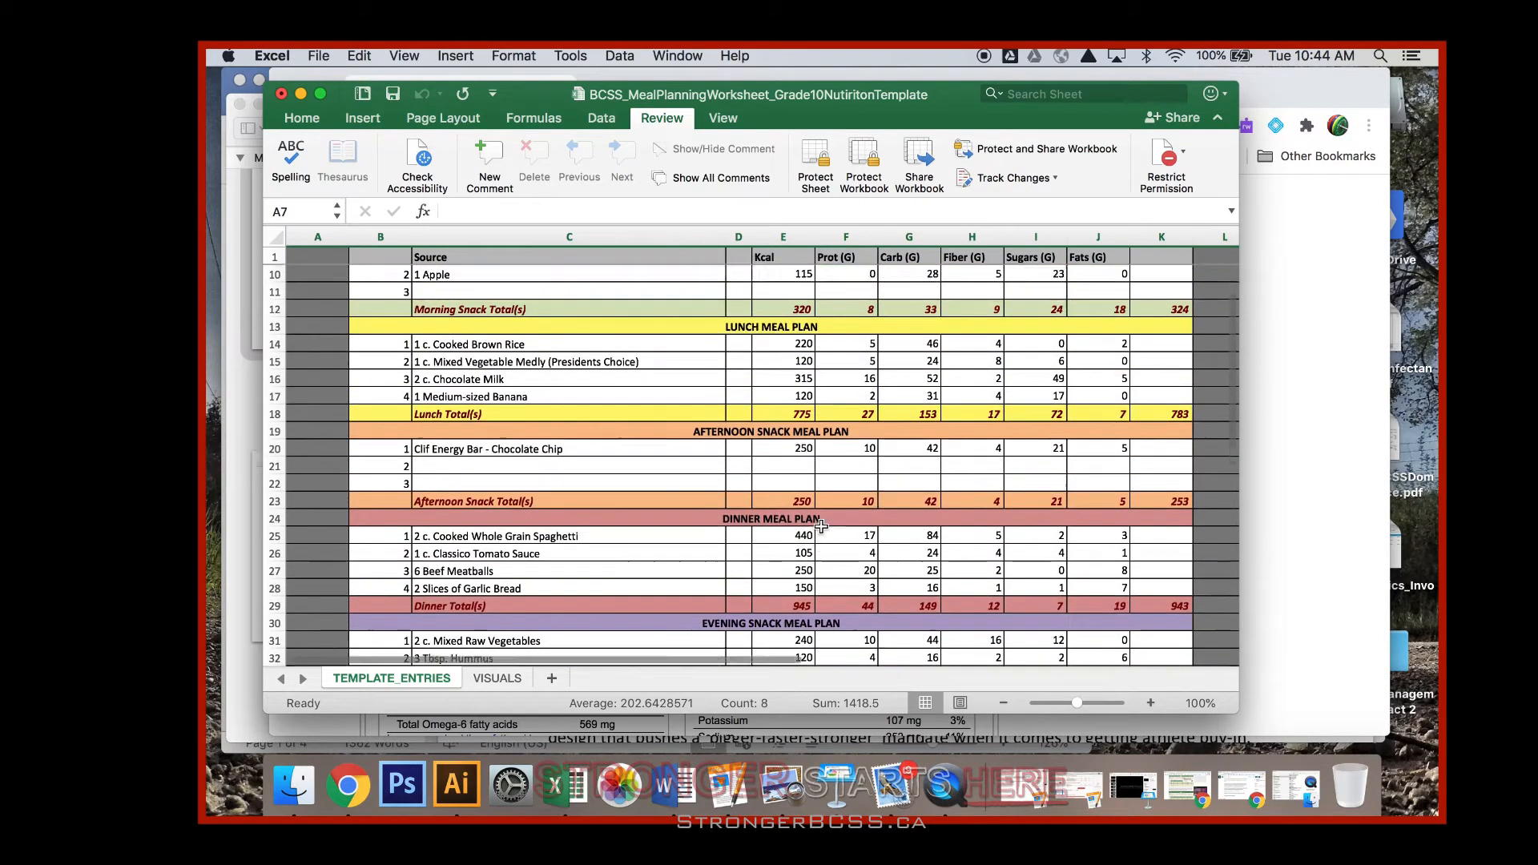
pyautogui.scroll(1, 821, 526)
pyautogui.scroll(-5, 821, 526)
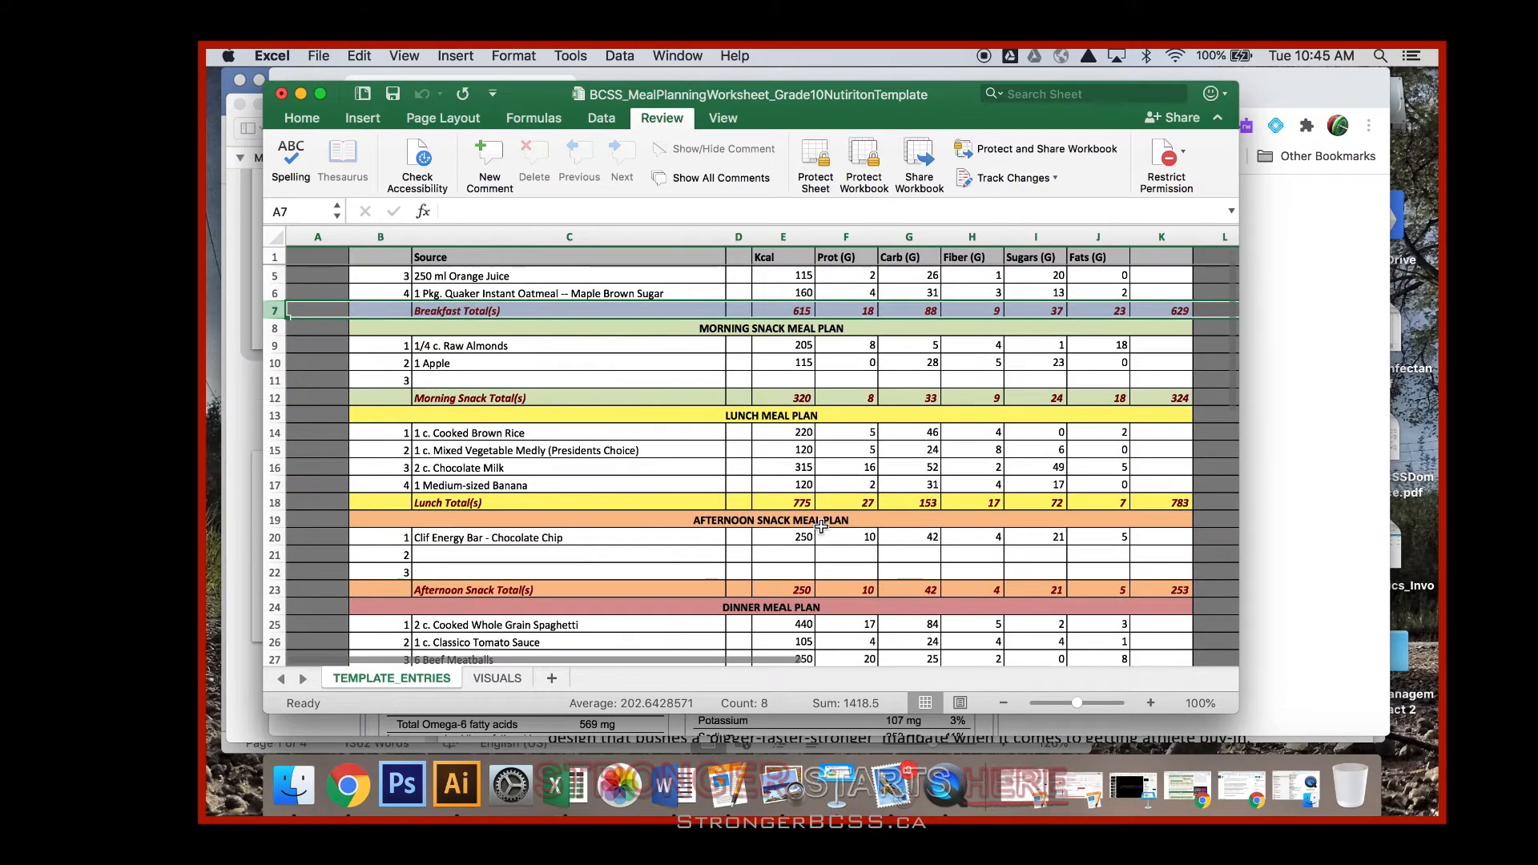
pyautogui.scroll(-5, 821, 526)
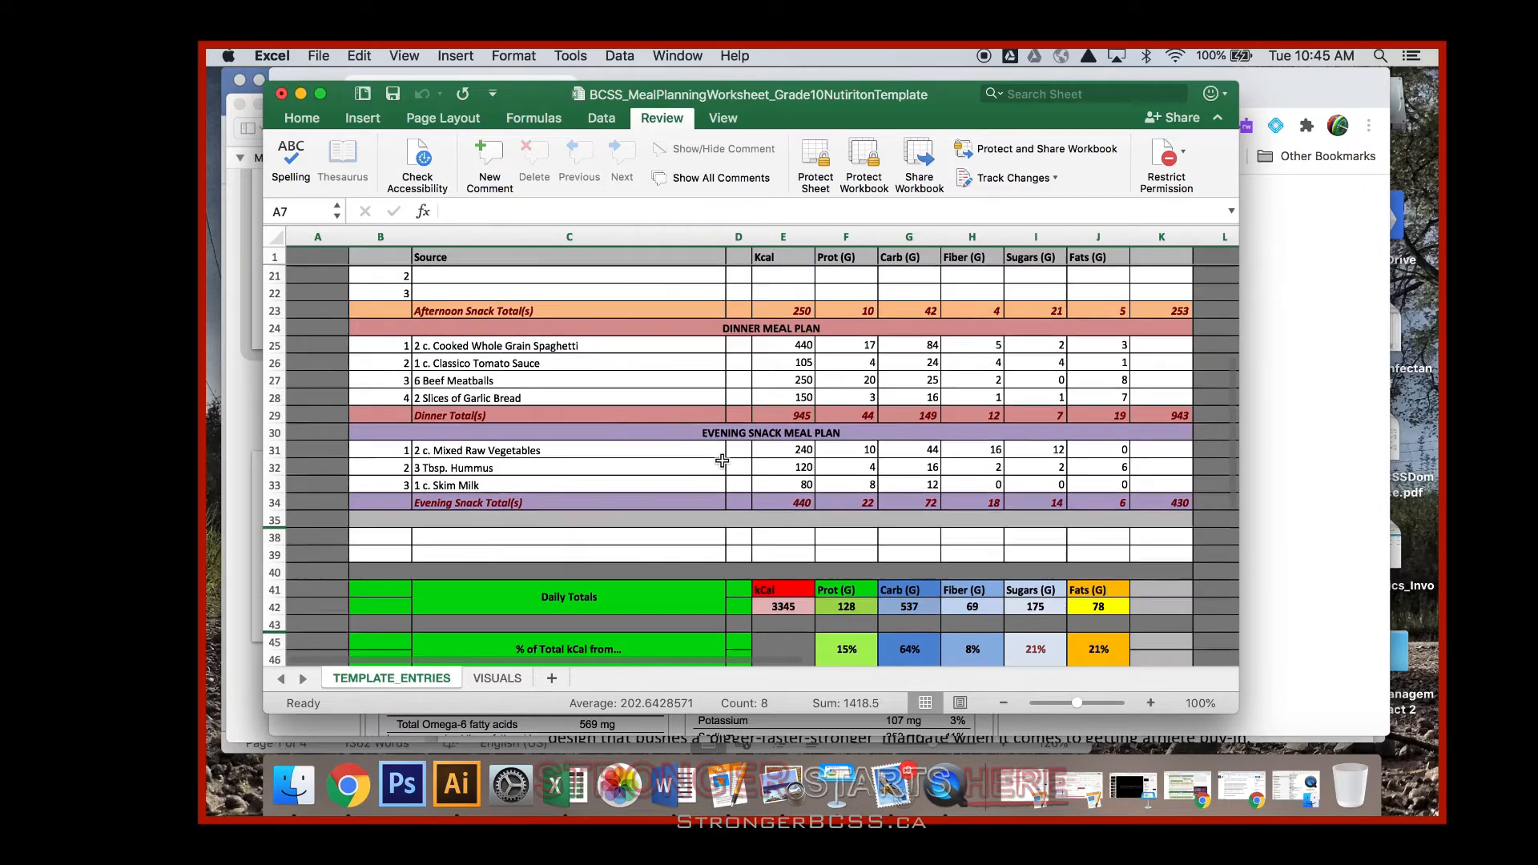
pyautogui.scroll(10, 721, 465)
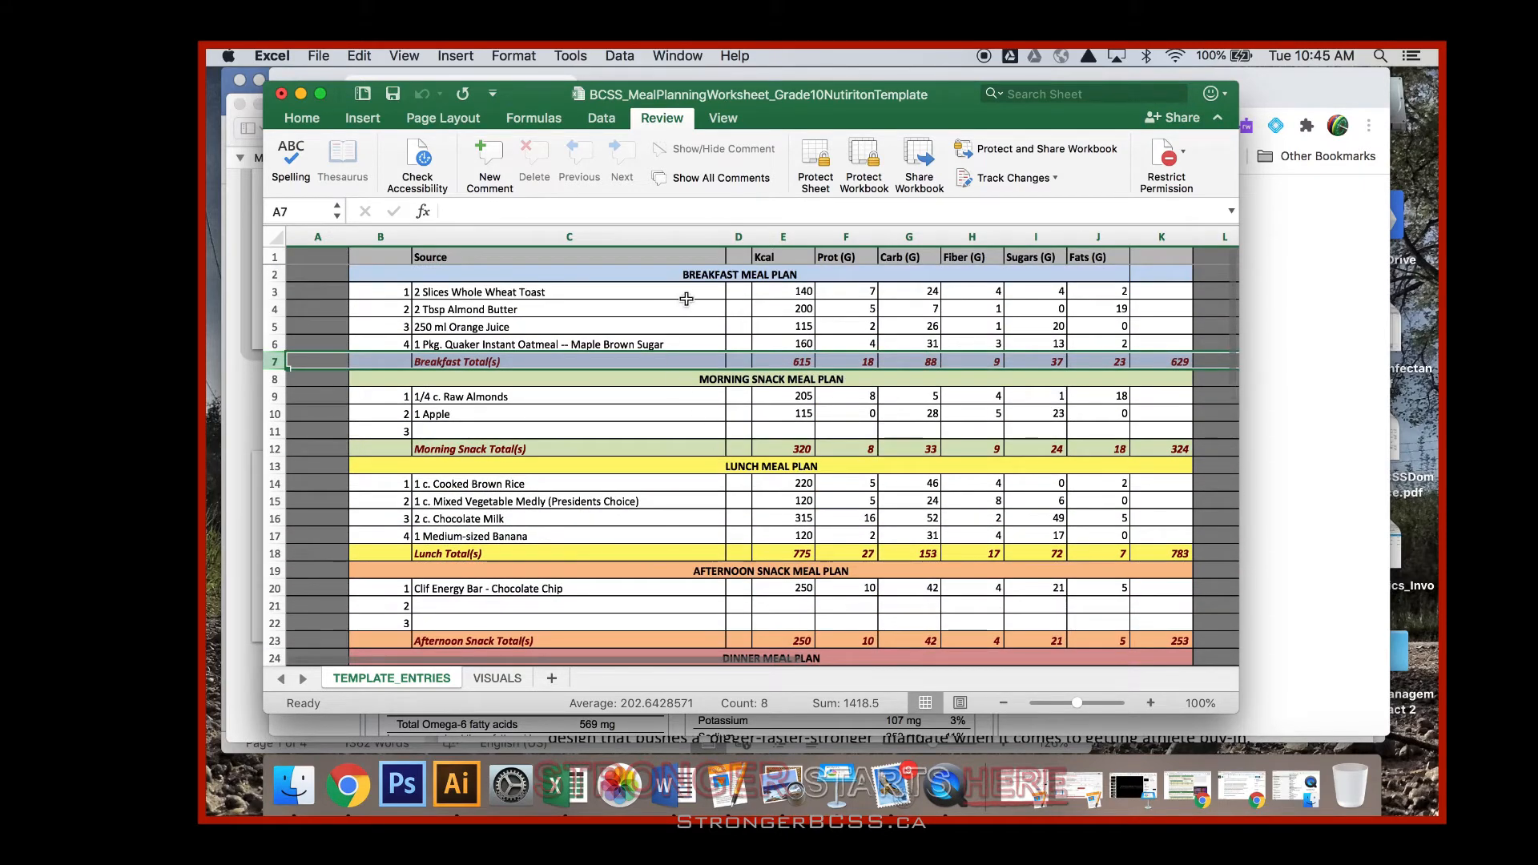
# Step: Go through the breakfast and morning snack food entries in the Source column, down to the empty third snack row
pyautogui.click(686, 296)
pyautogui.click(687, 315)
pyautogui.click(688, 325)
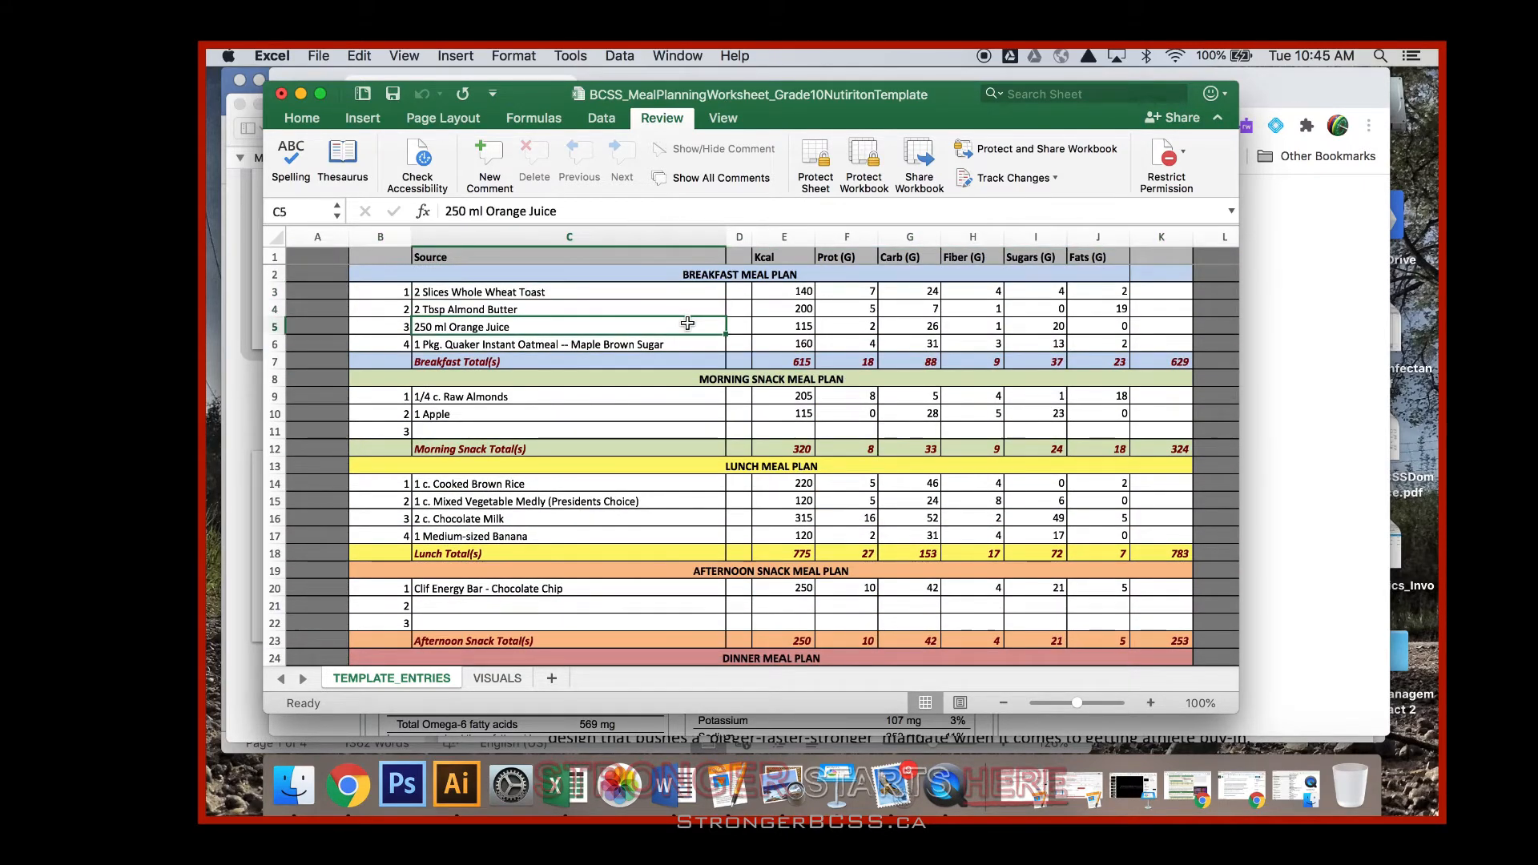
pyautogui.click(686, 344)
pyautogui.click(678, 400)
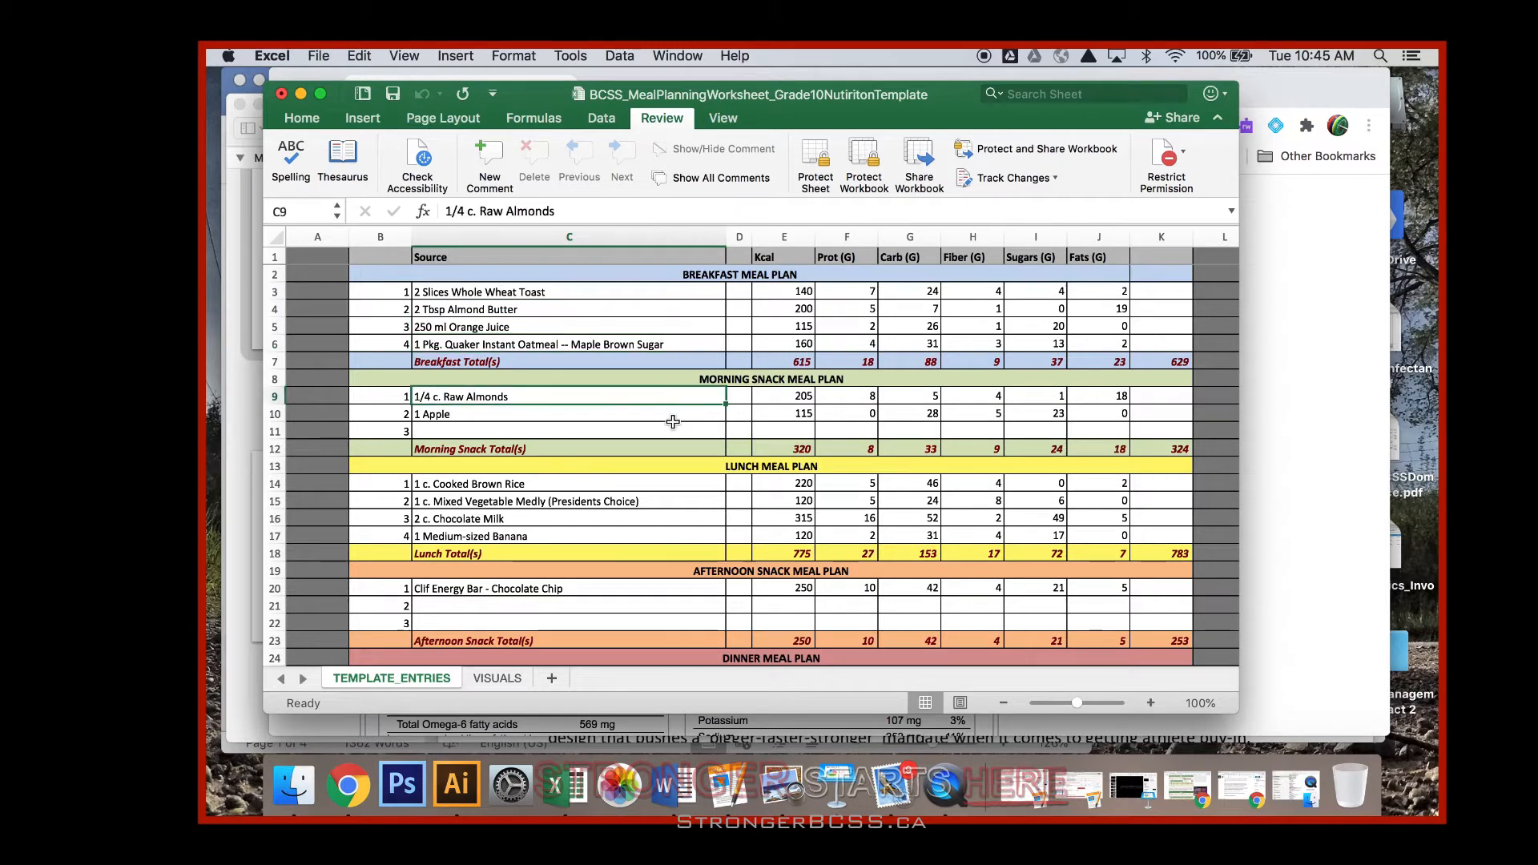
pyautogui.moveTo(673, 430); pyautogui.dragTo(673, 421)
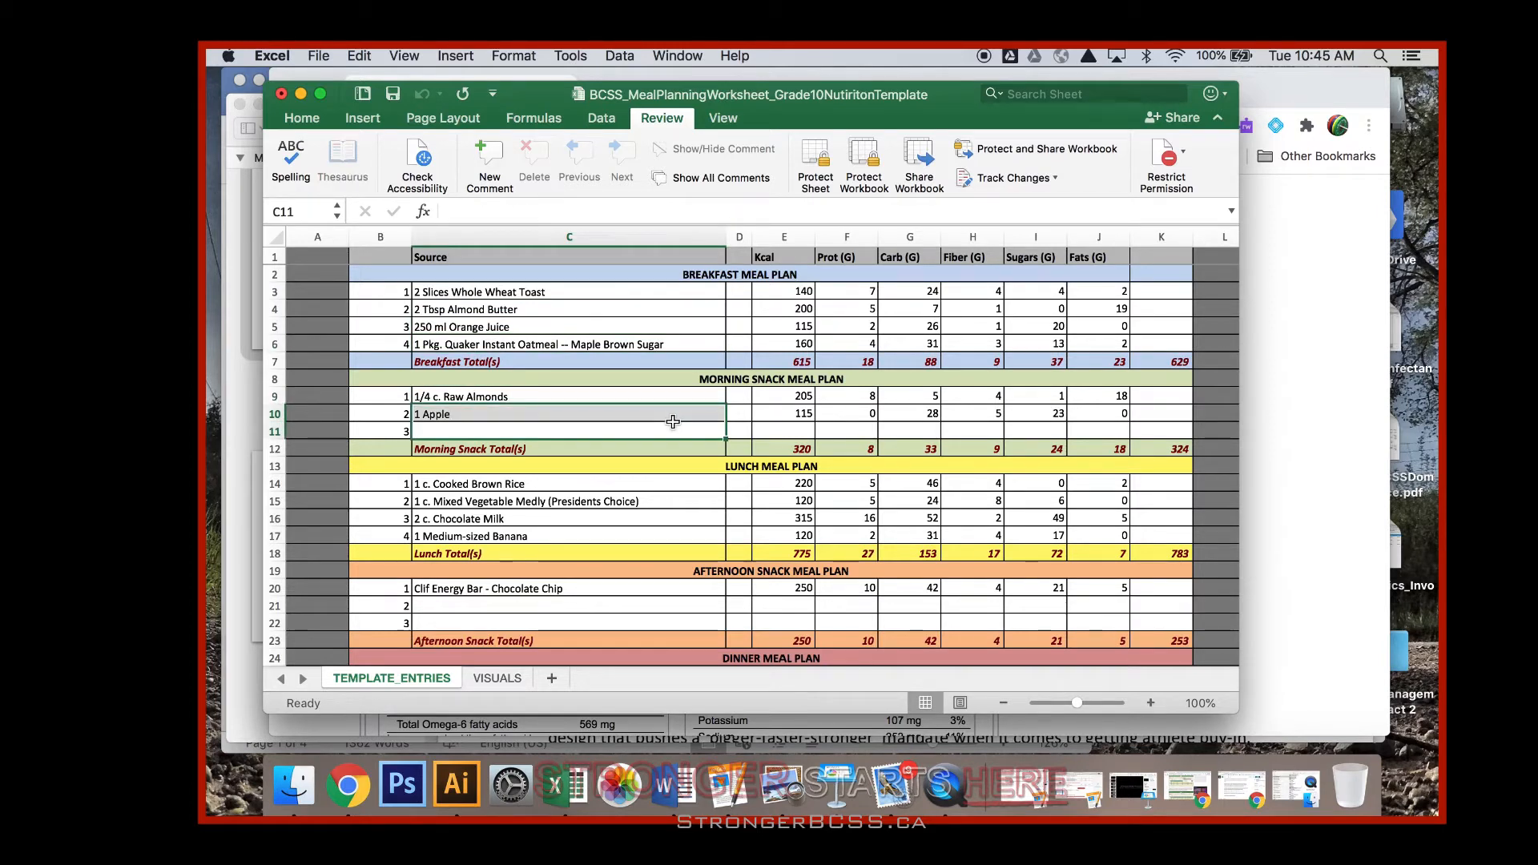
# Step: Examine the macronutrient and per-meal calorie pie charts on the VISUALS sheet and return to the TEMPLATE_ENTRIES sheet
pyautogui.click(498, 678)
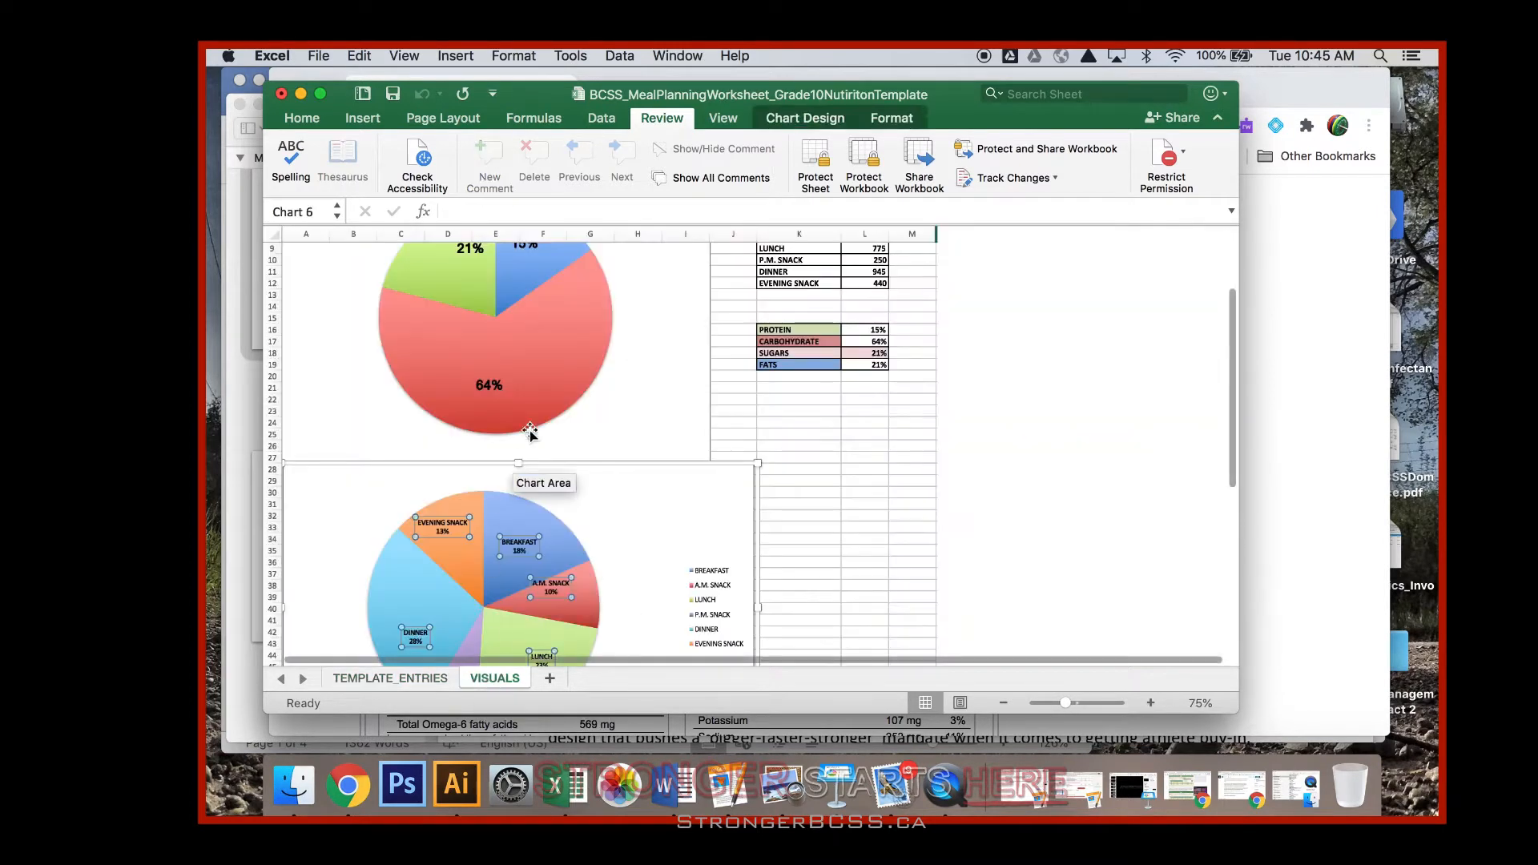
pyautogui.scroll(3, 529, 431)
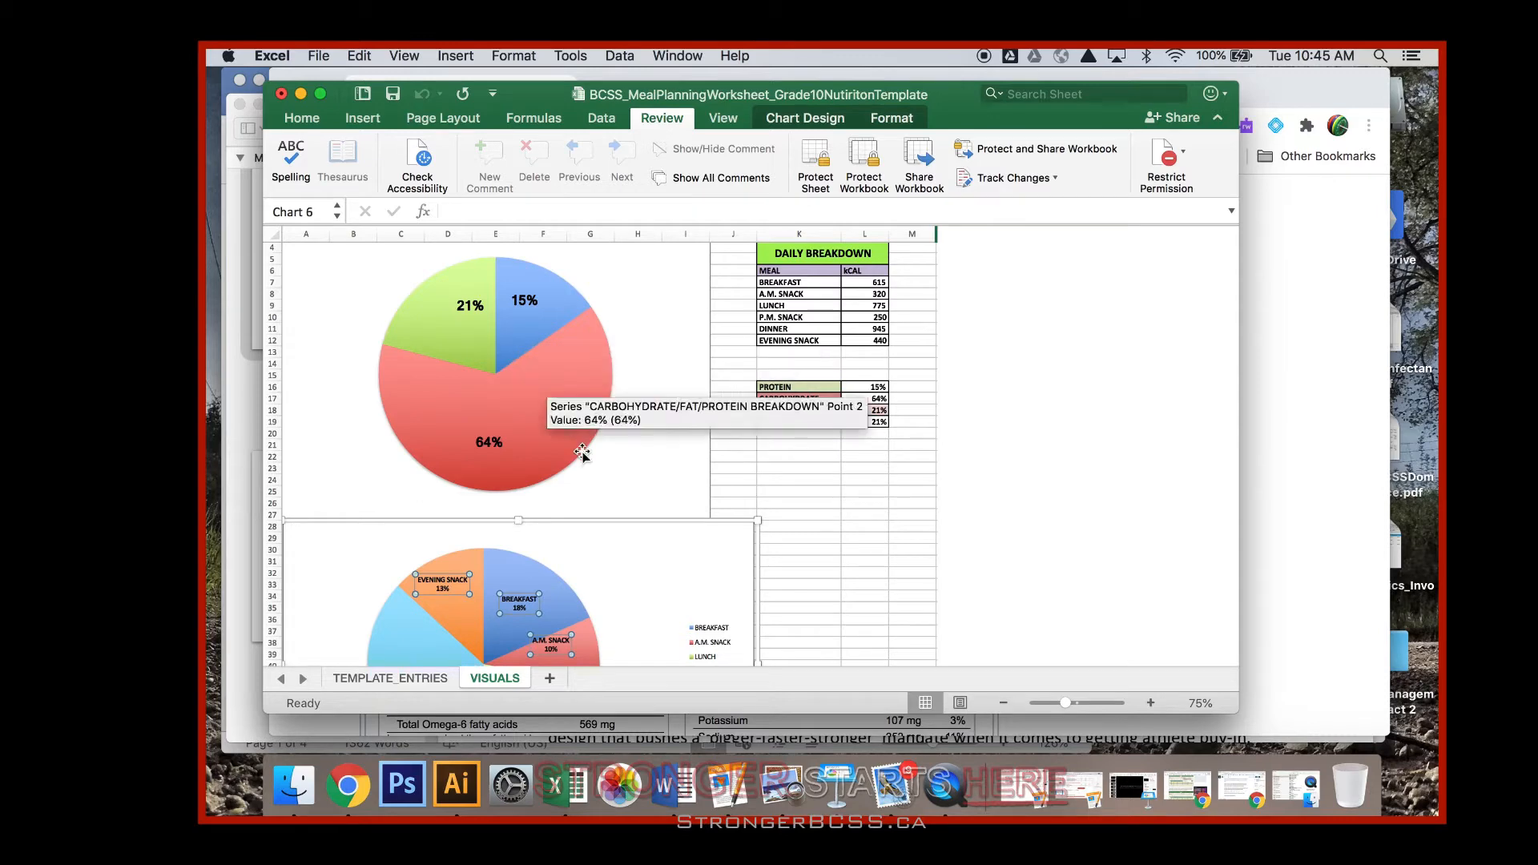
pyautogui.scroll(-4, 584, 480)
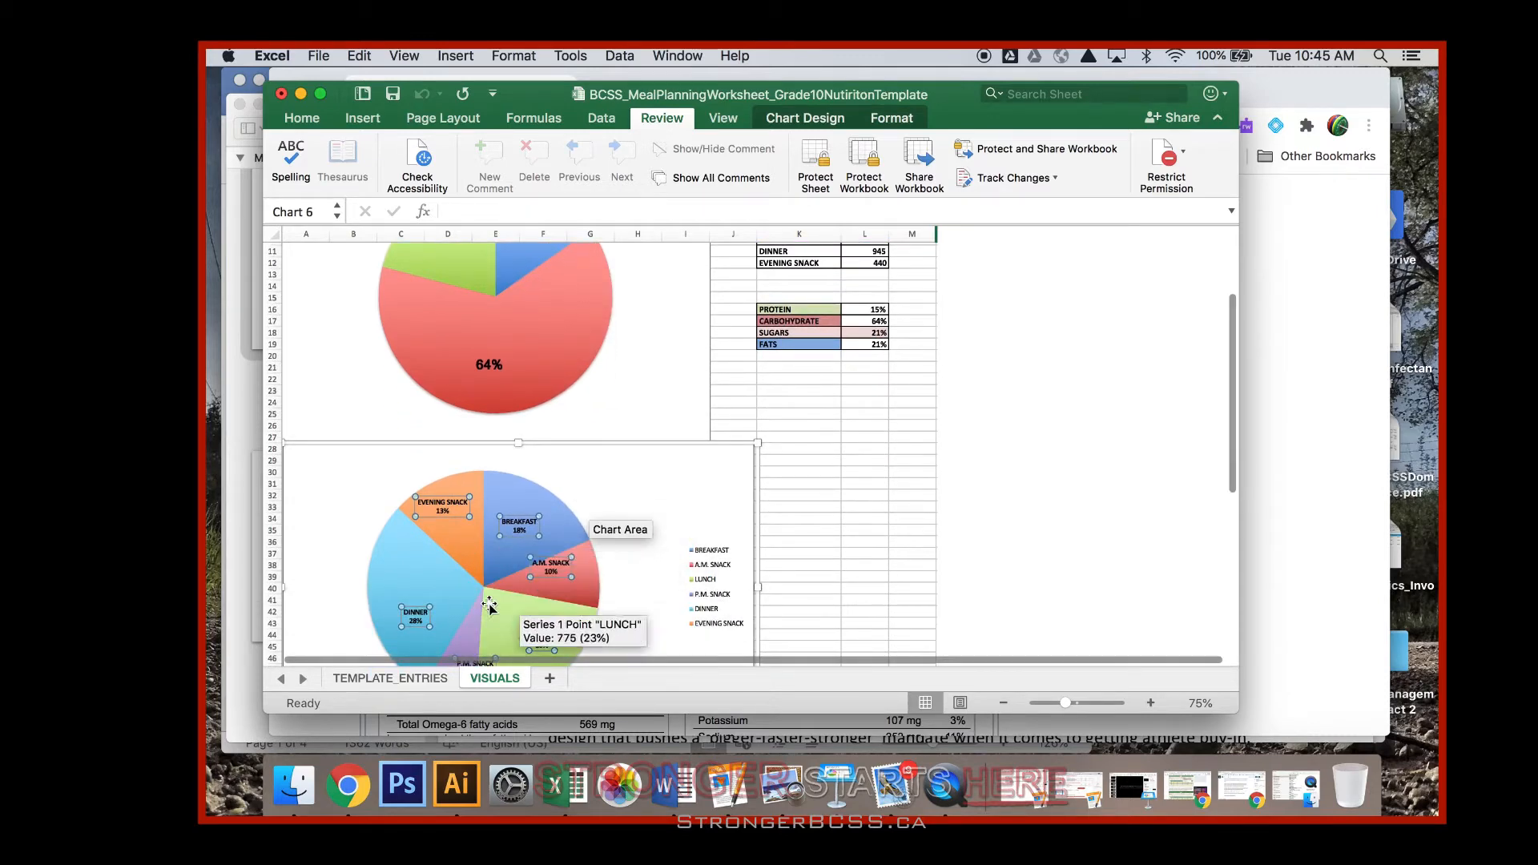
pyautogui.scroll(-2, 553, 553)
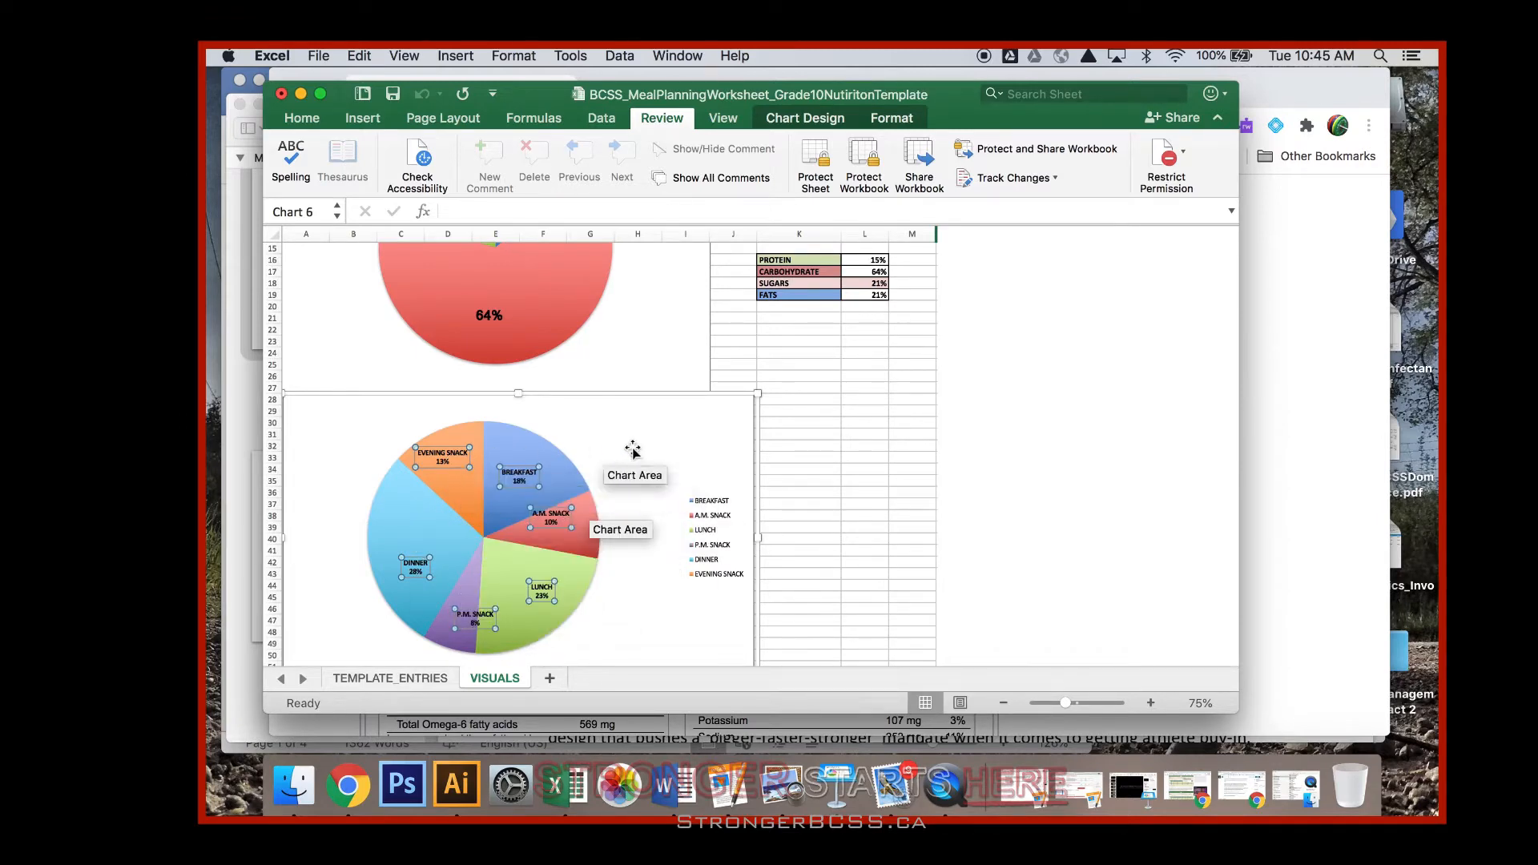
pyautogui.scroll(1, 855, 393)
pyautogui.scroll(4, 855, 394)
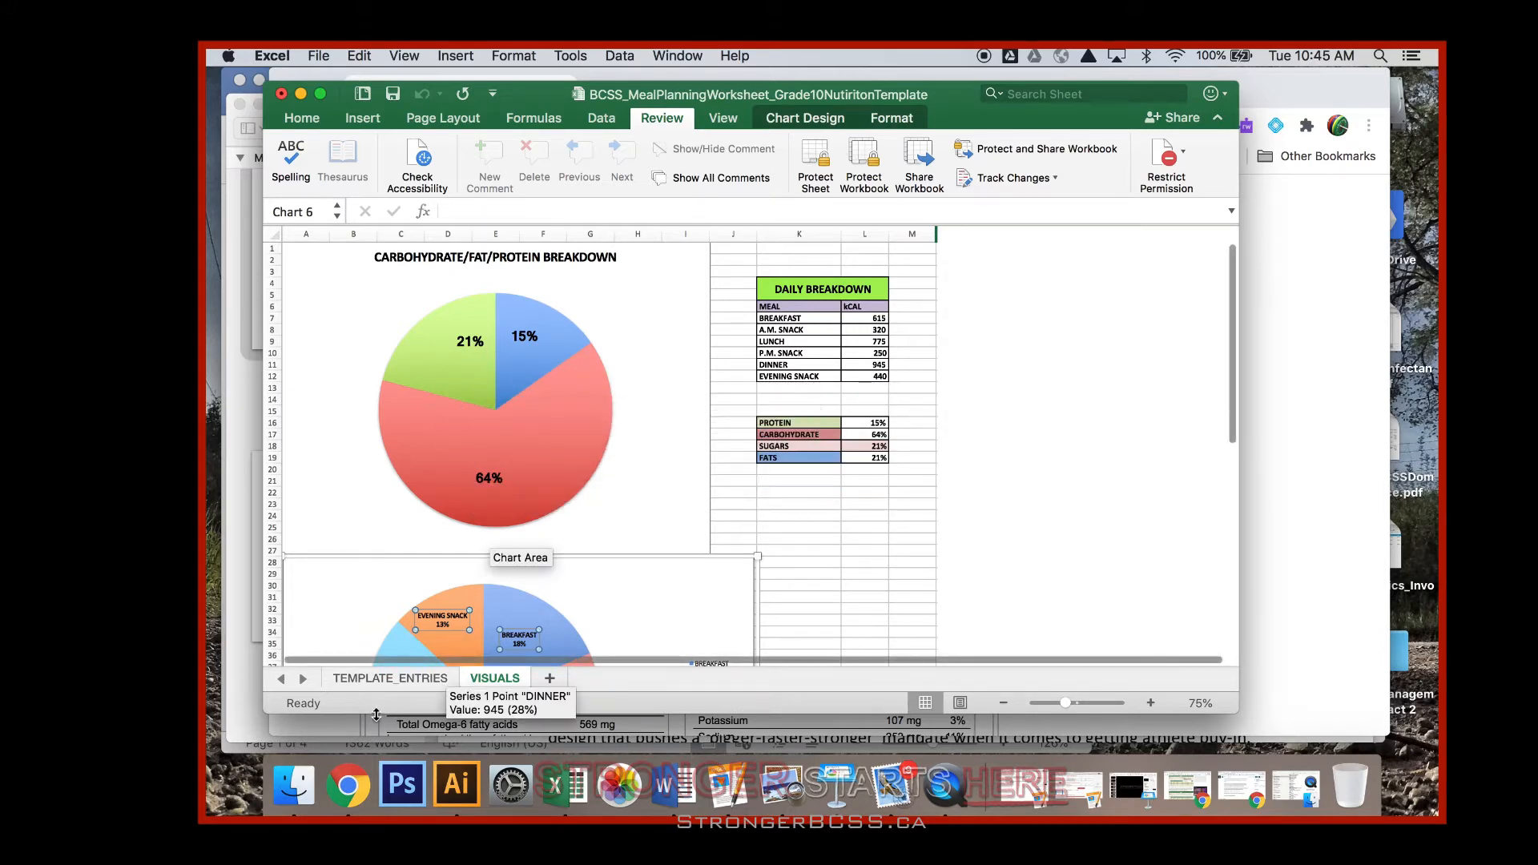
pyautogui.click(378, 681)
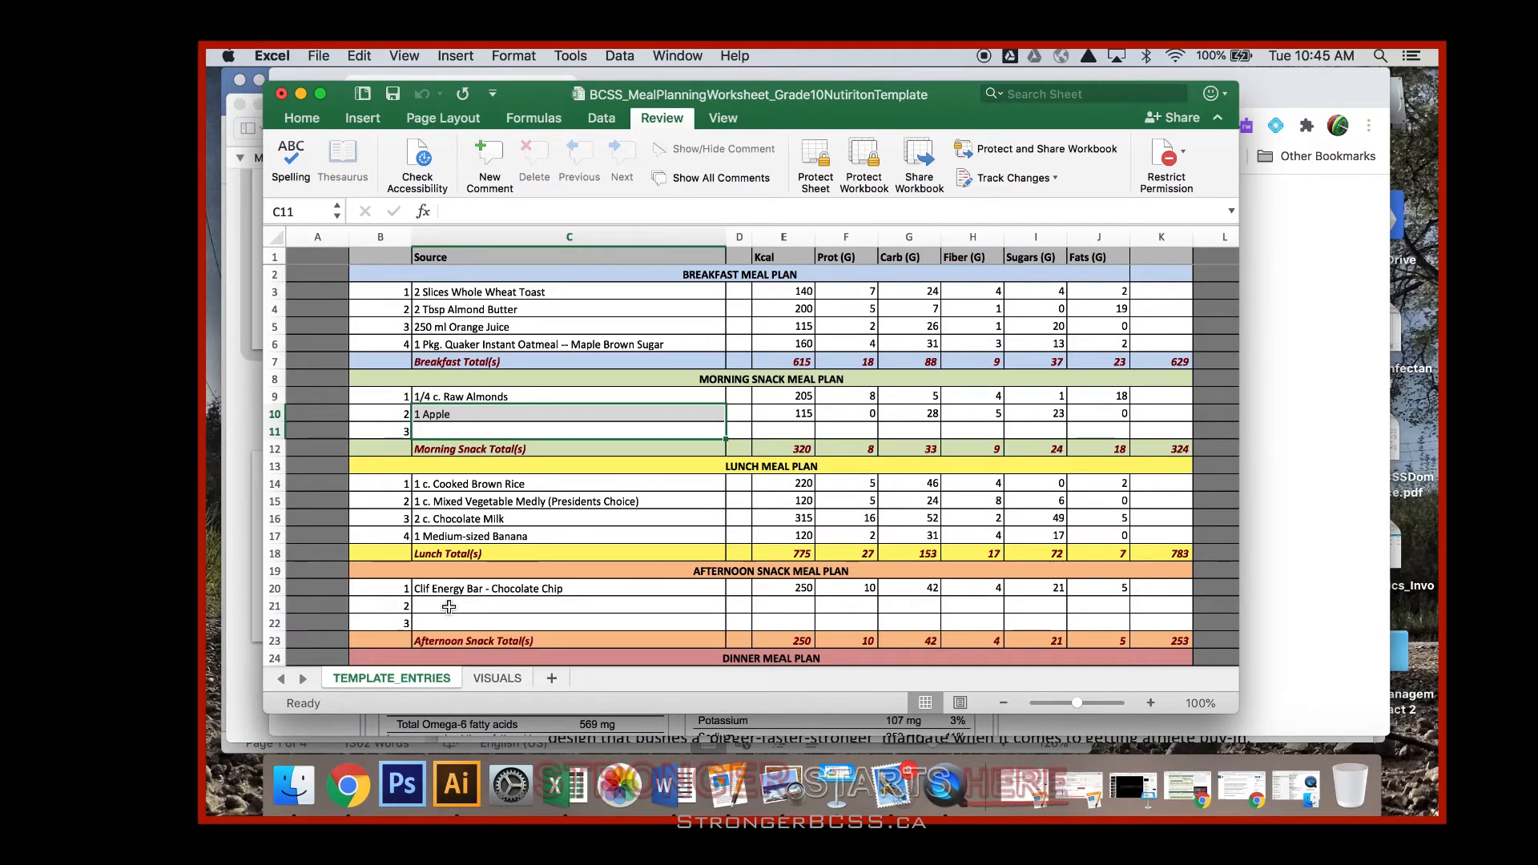
# Step: Switch to Chrome and search NutritionData for "instant oatmeal" in all food categories
pyautogui.click(350, 786)
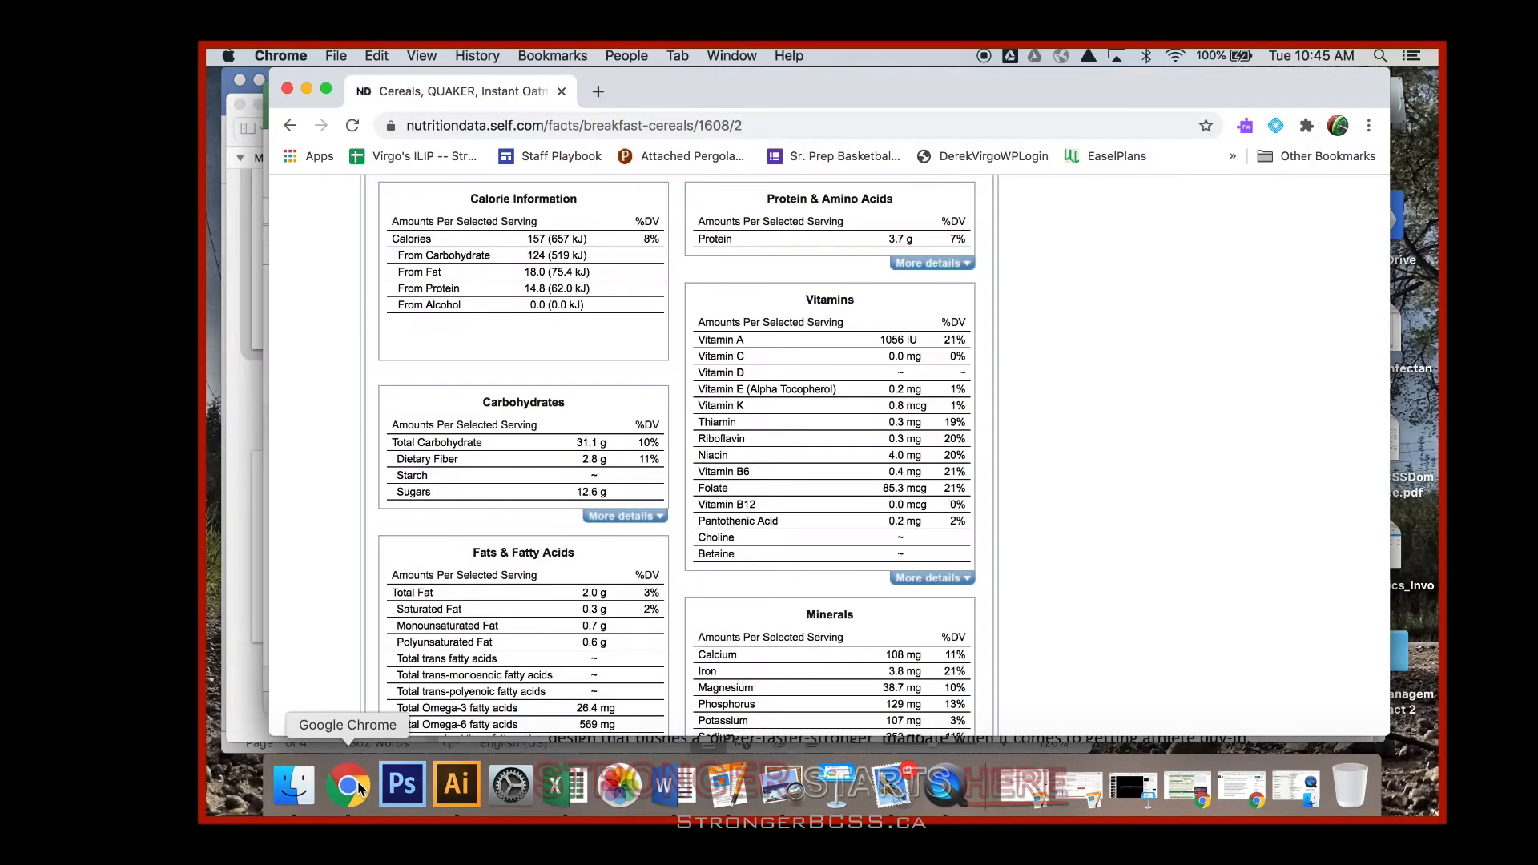
pyautogui.scroll(15, 673, 449)
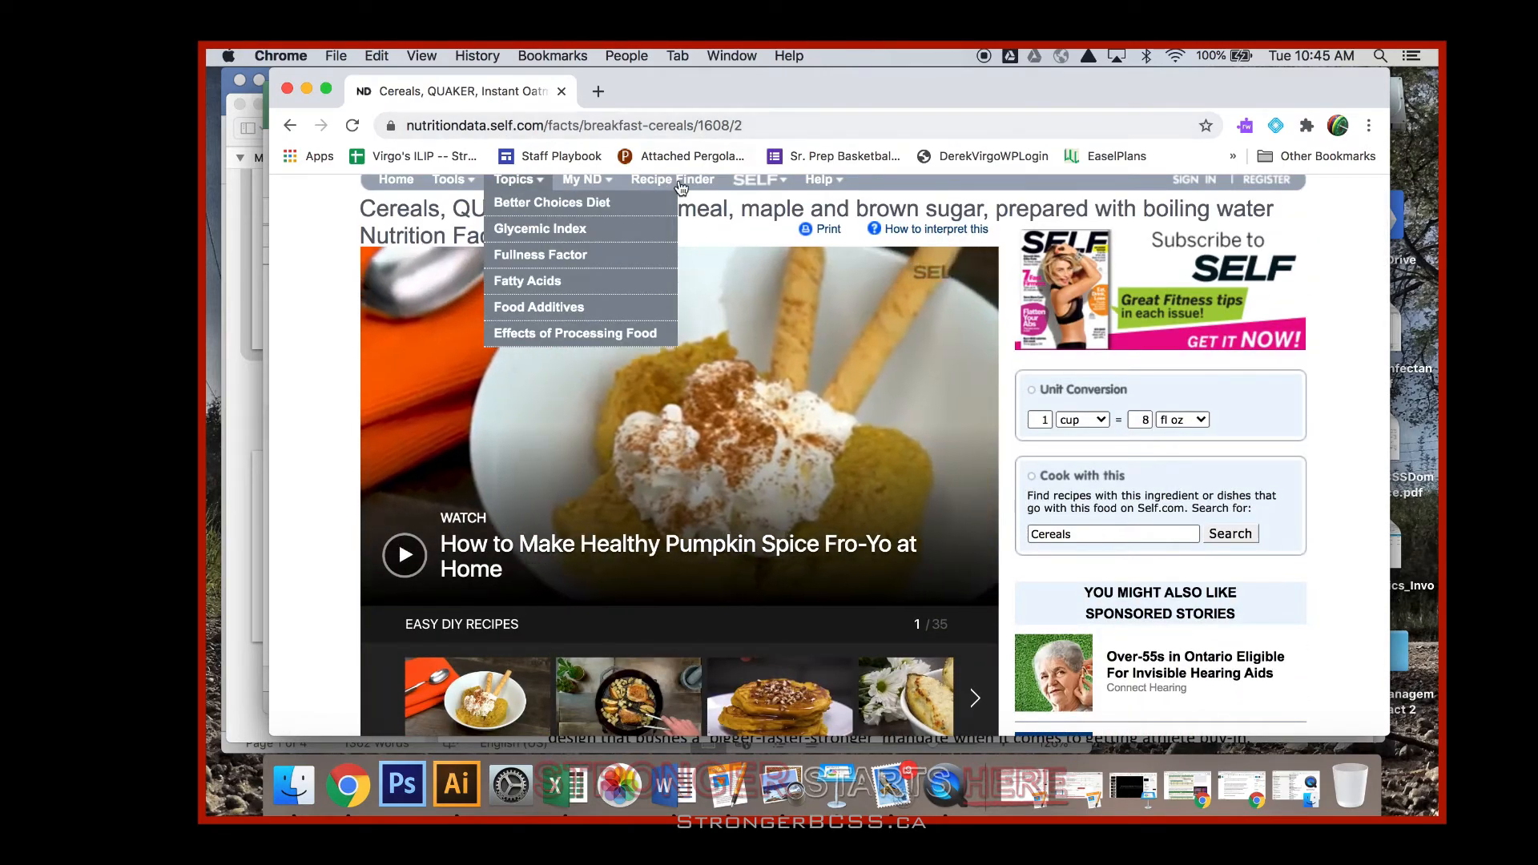
pyautogui.scroll(3, 858, 275)
pyautogui.click(873, 232)
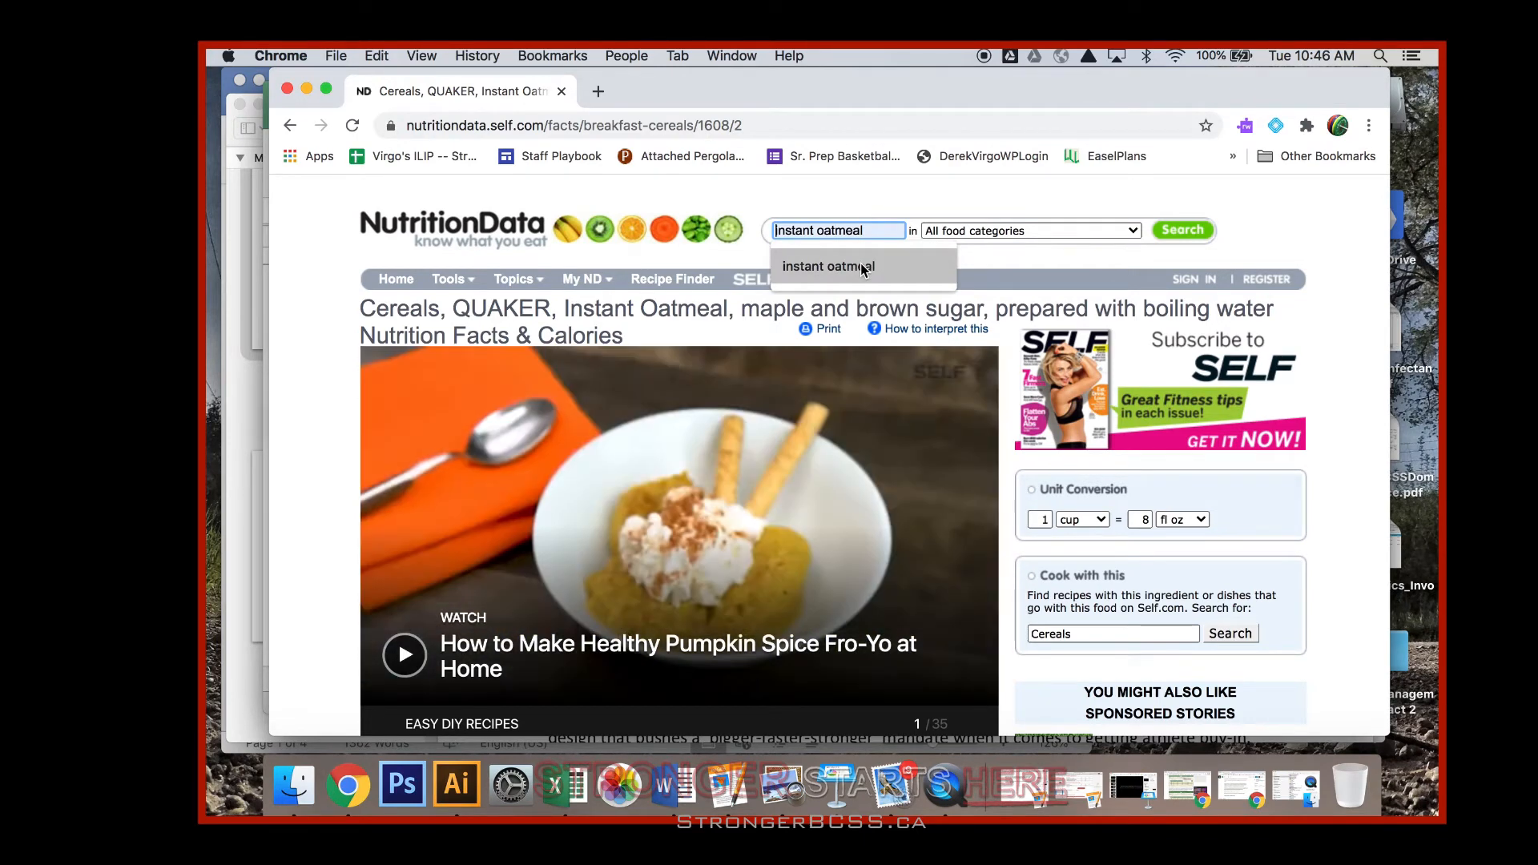
pyautogui.click(864, 268)
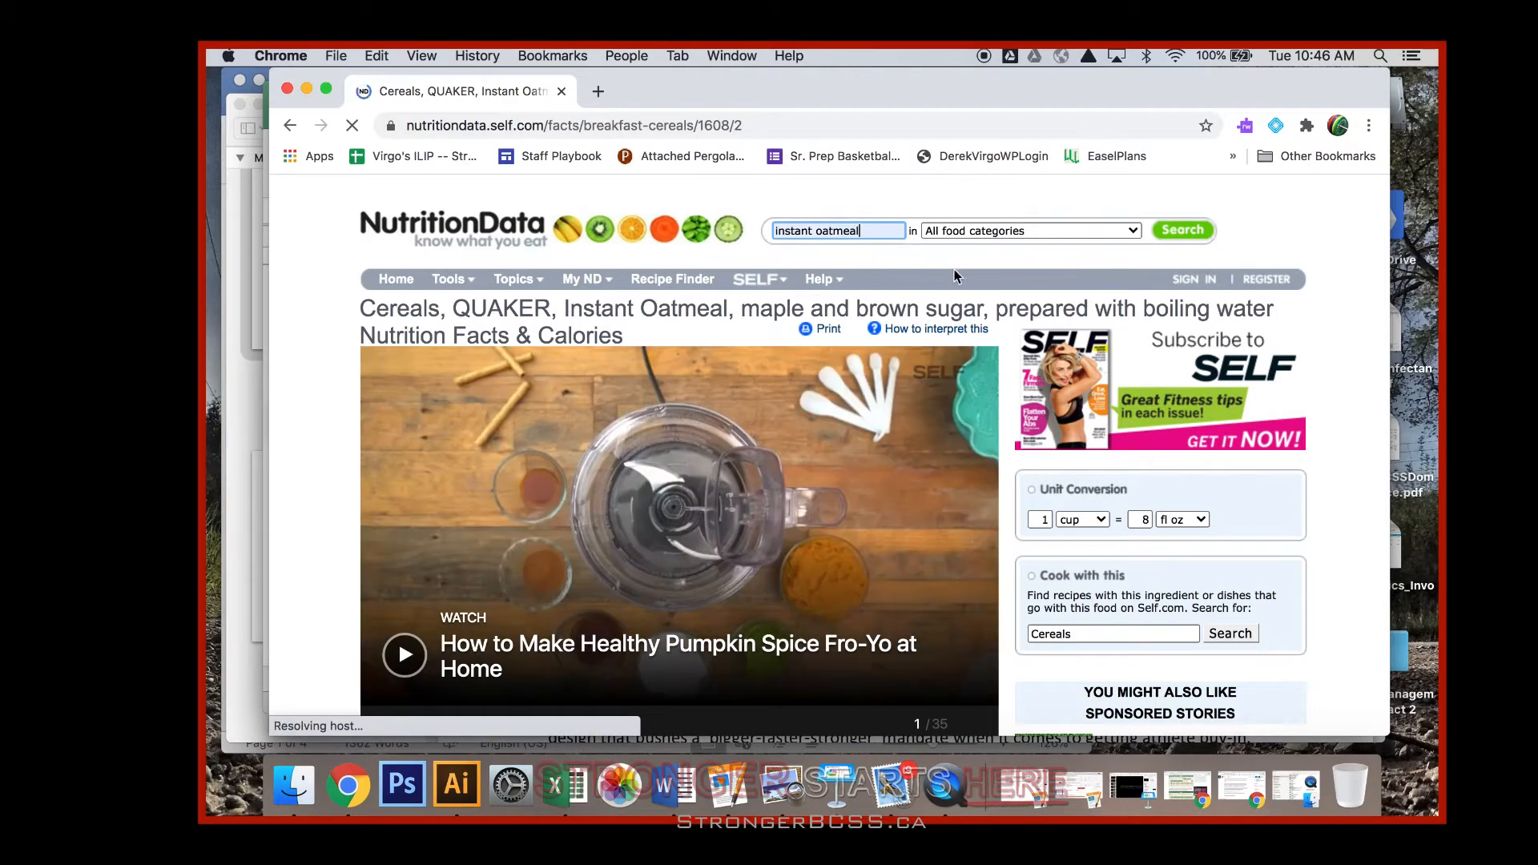
# Step: Open the search result for Quaker Instant Oatmeal, maple and brown sugar, prepared with boiling water
pyautogui.scroll(-6, 971, 432)
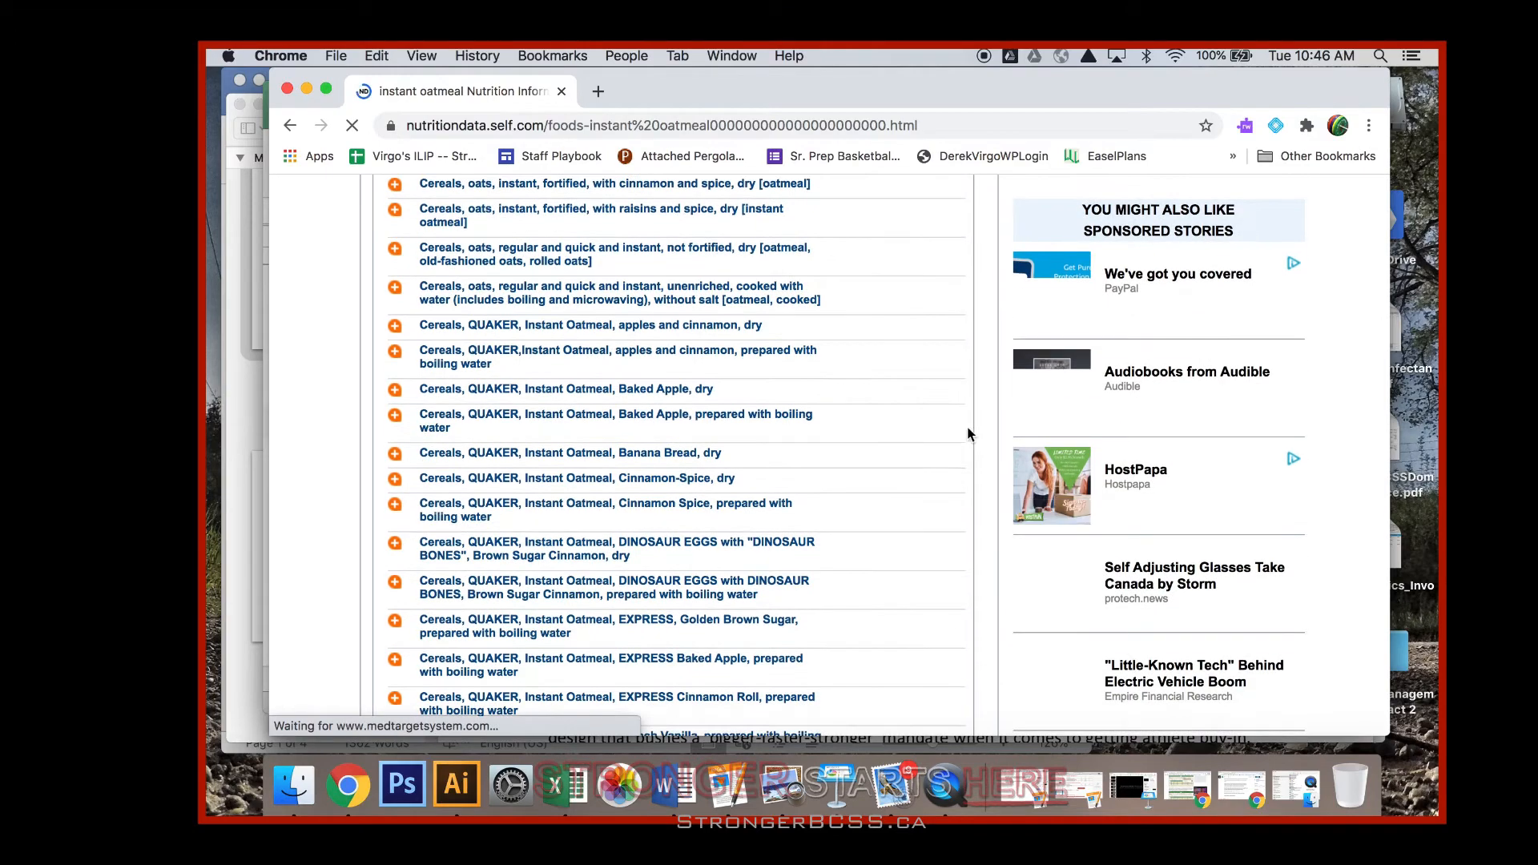
pyautogui.scroll(-3, 841, 449)
pyautogui.scroll(-3, 841, 454)
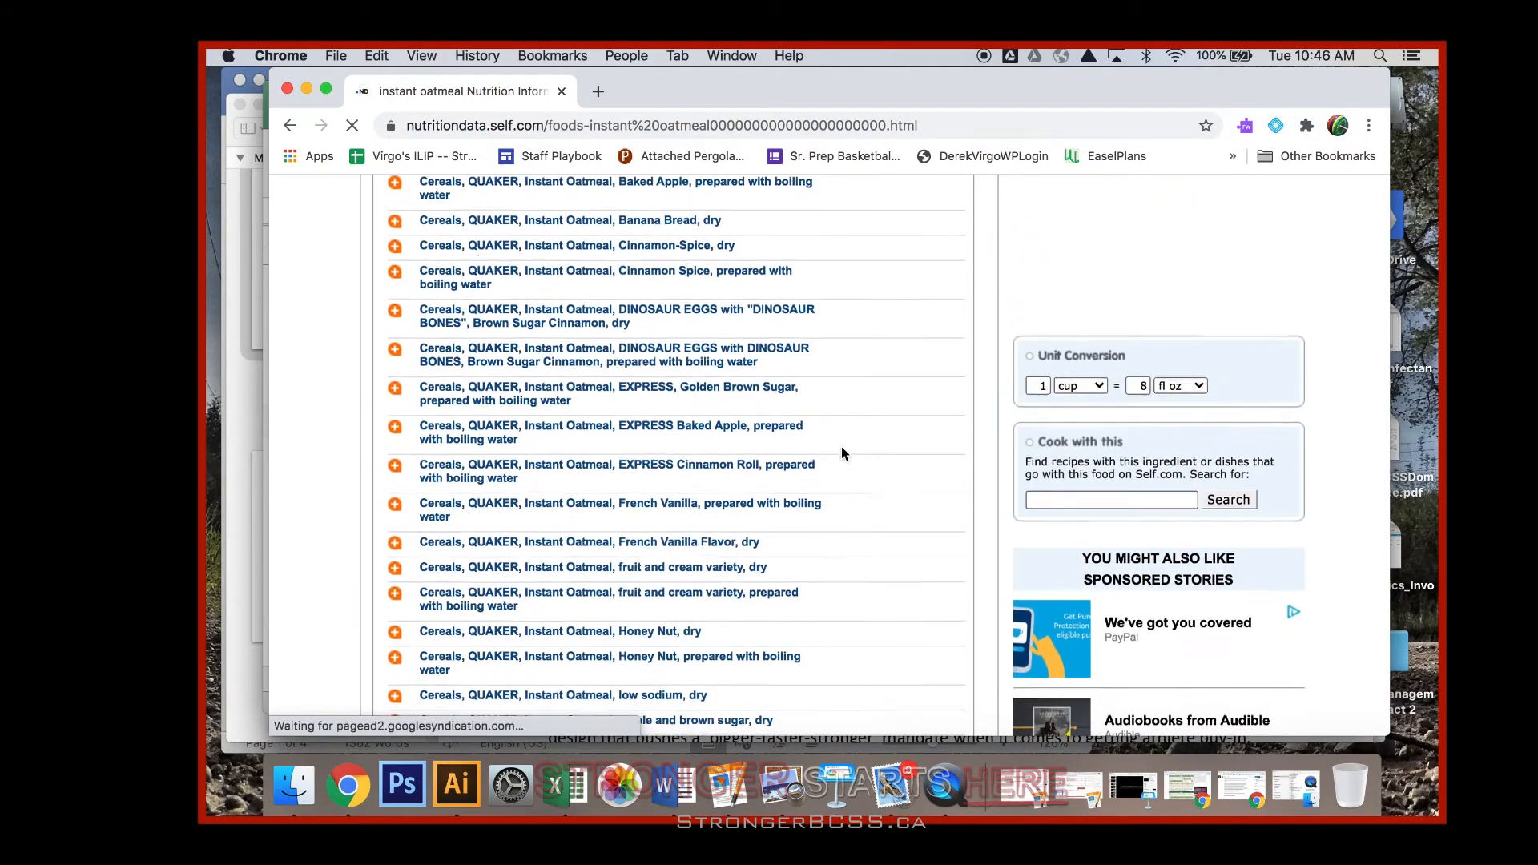
pyautogui.scroll(-1, 841, 454)
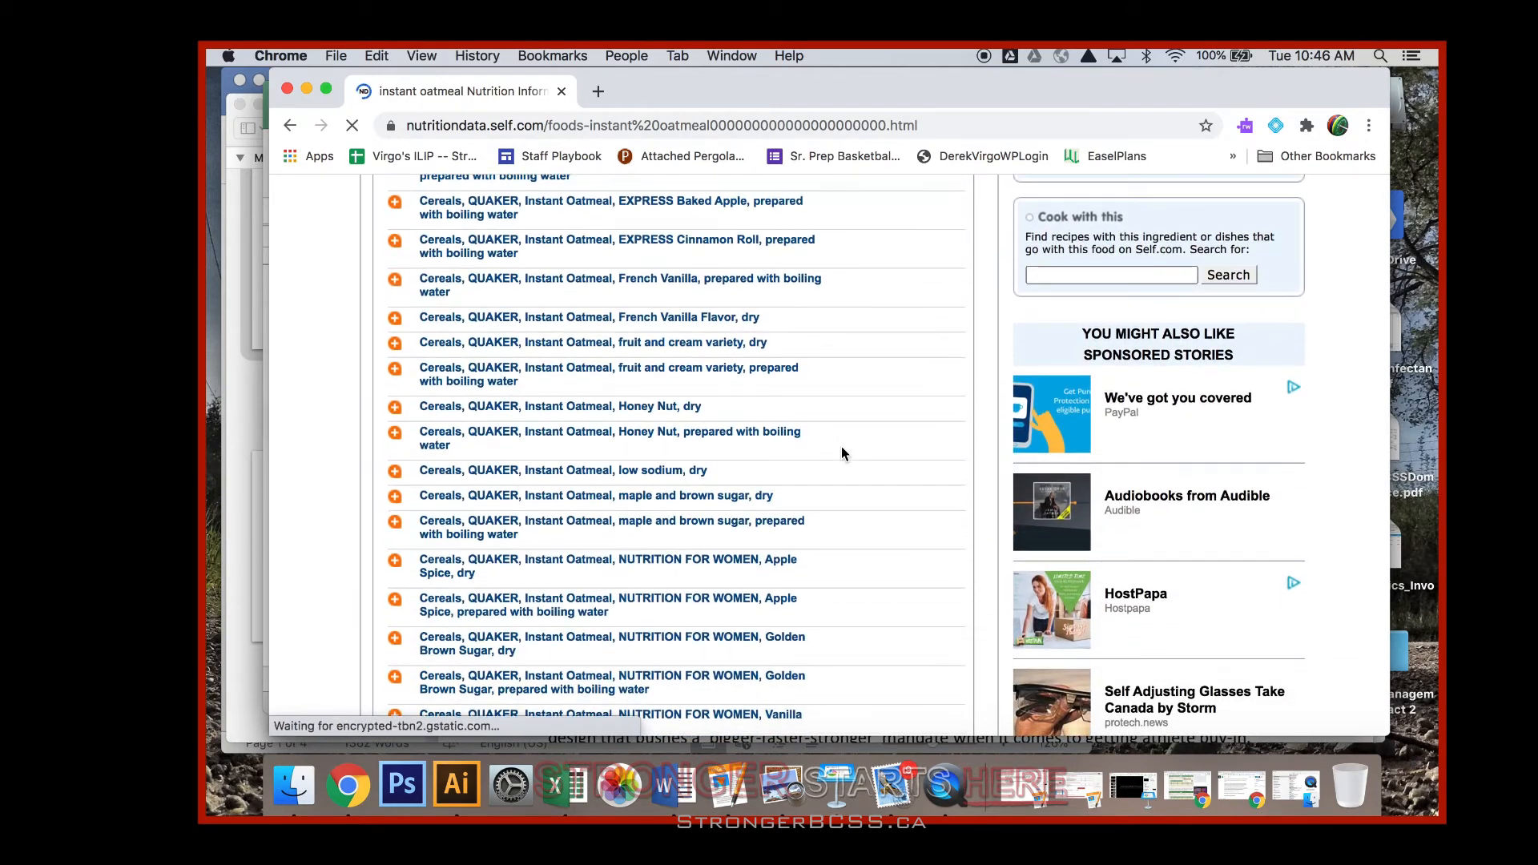
pyautogui.click(672, 522)
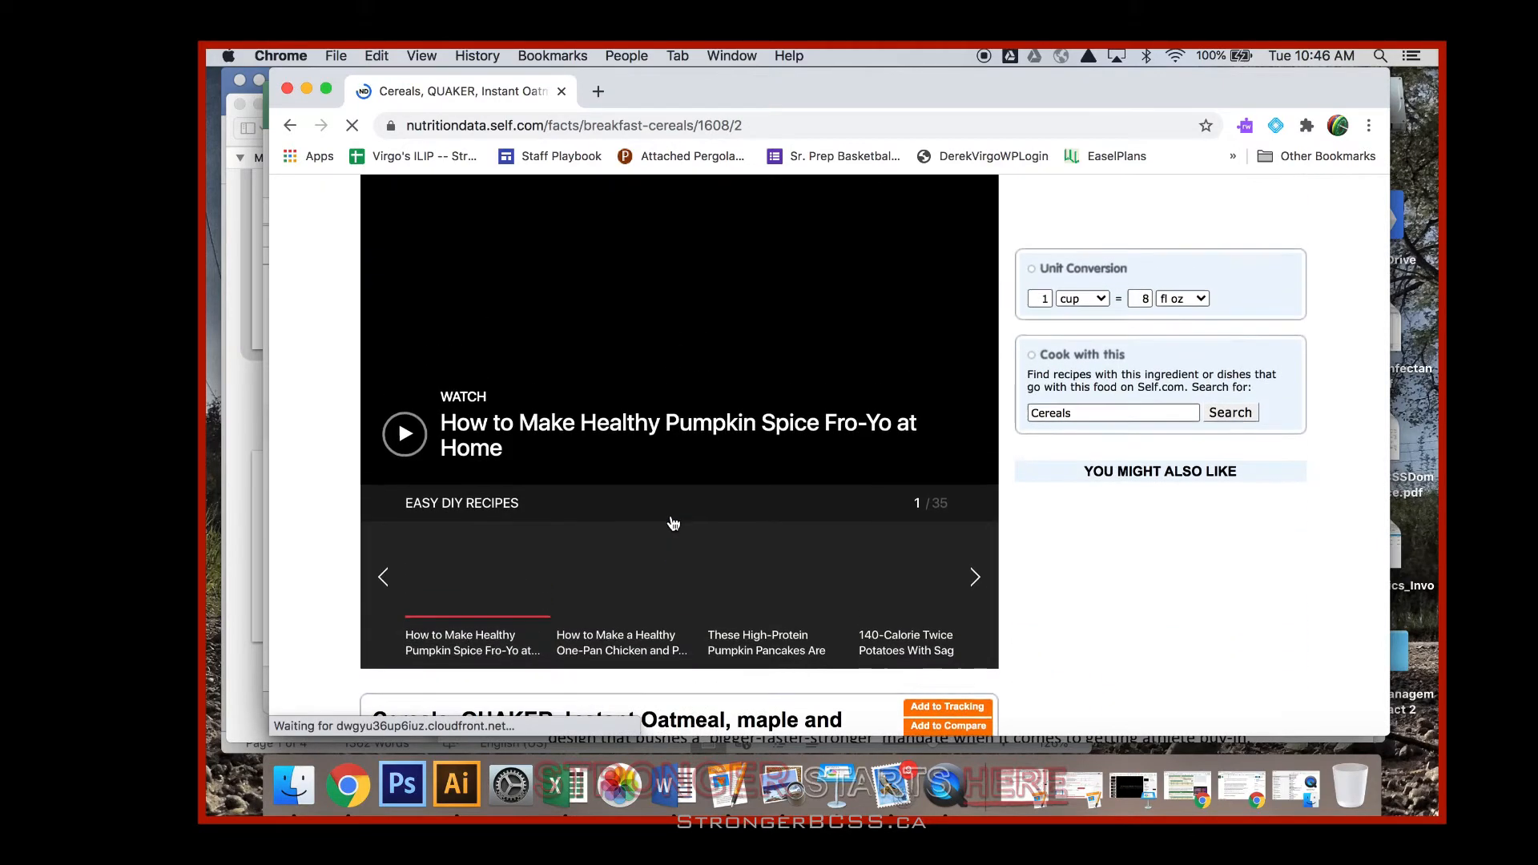
# Step: Choose "1 packet, prepared (155g)" as the serving size for the maple and brown sugar oatmeal
pyautogui.scroll(-6, 673, 522)
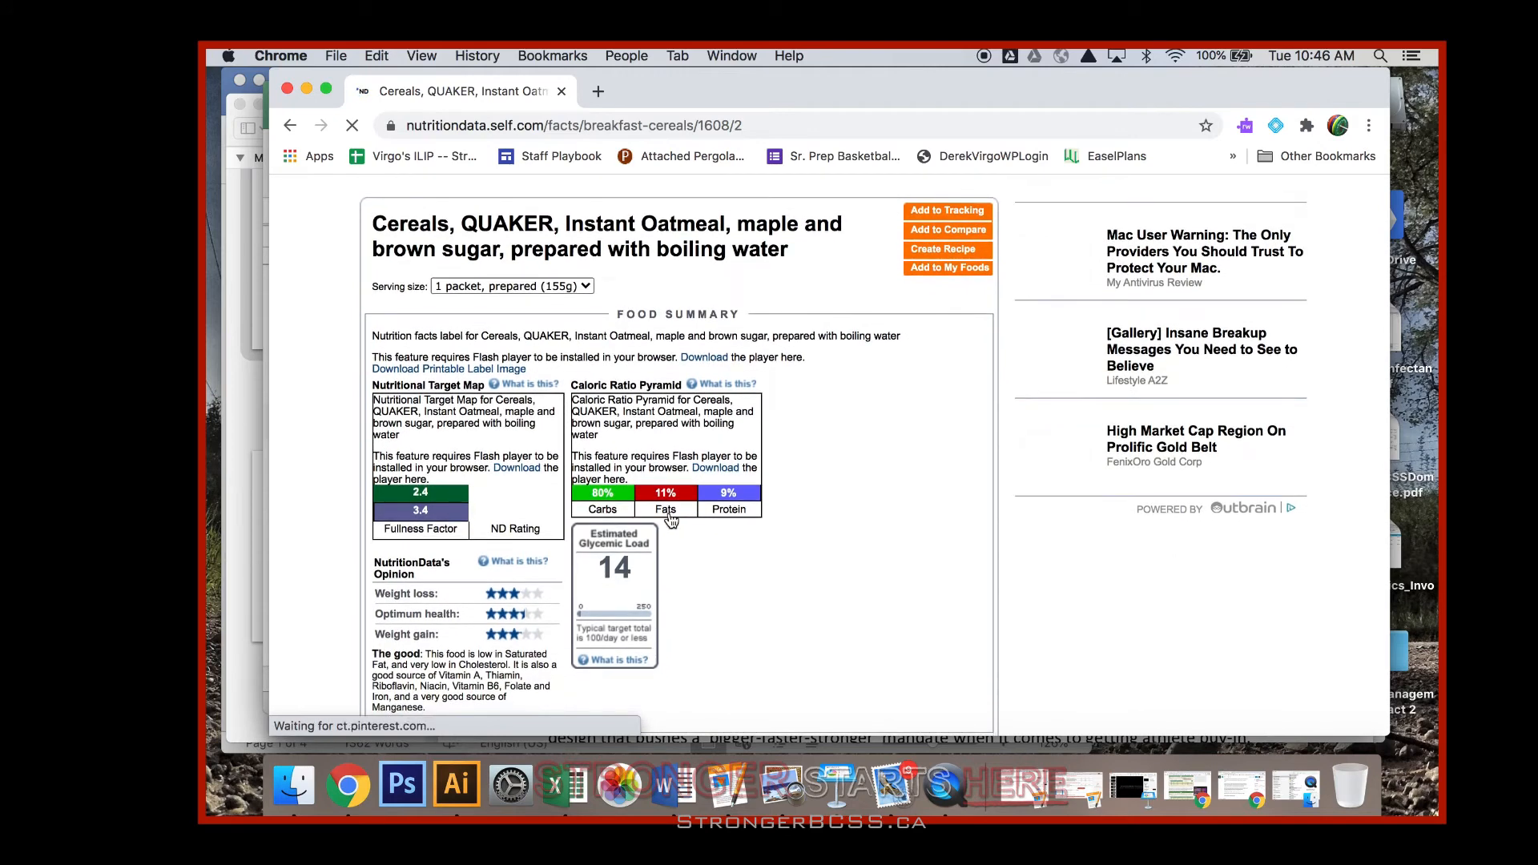
pyautogui.click(586, 287)
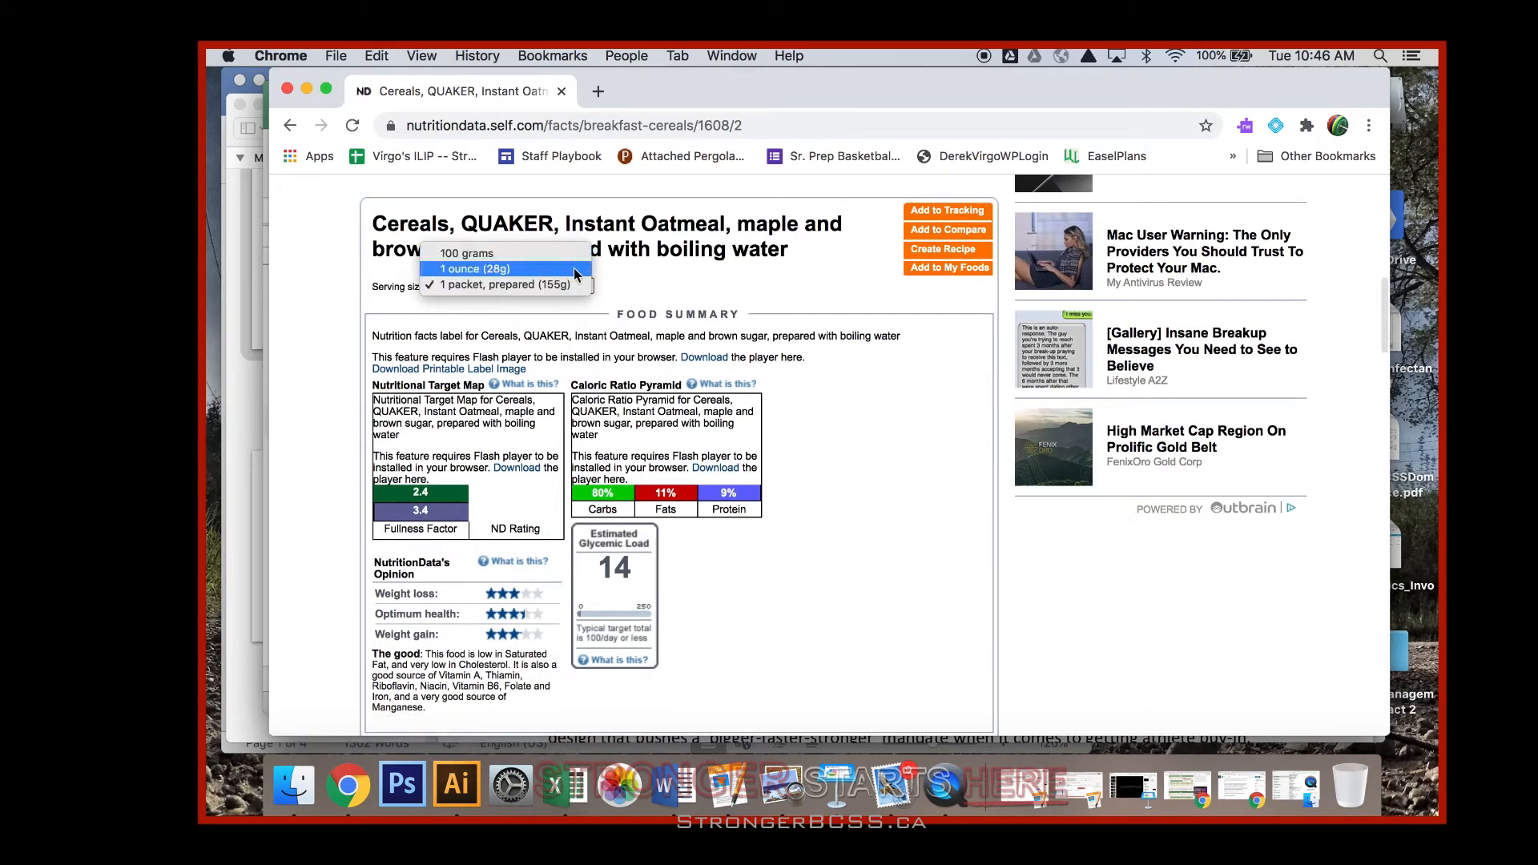
pyautogui.click(571, 287)
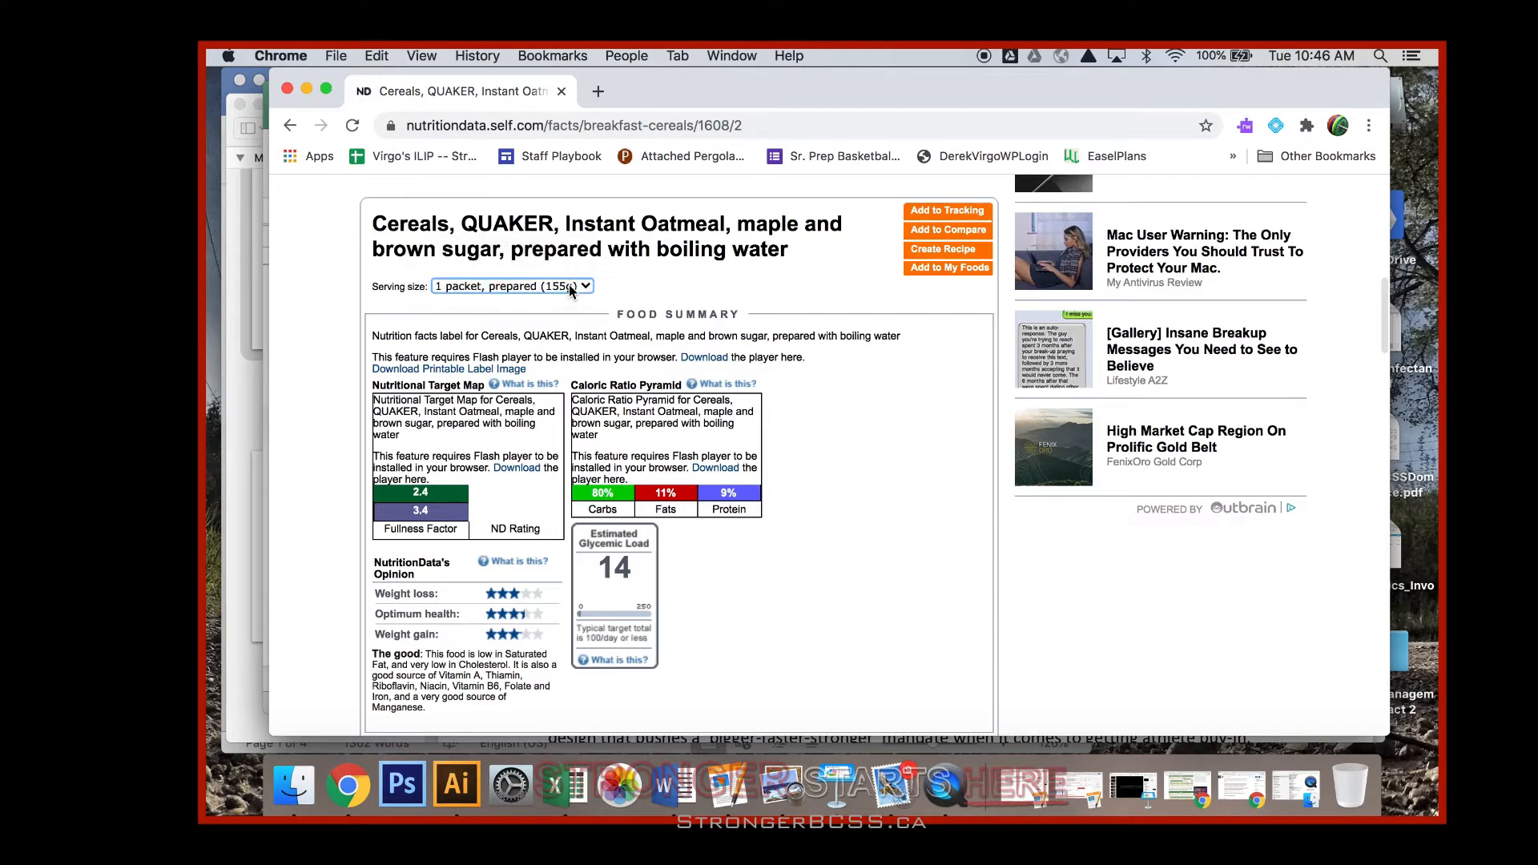
pyautogui.click(572, 288)
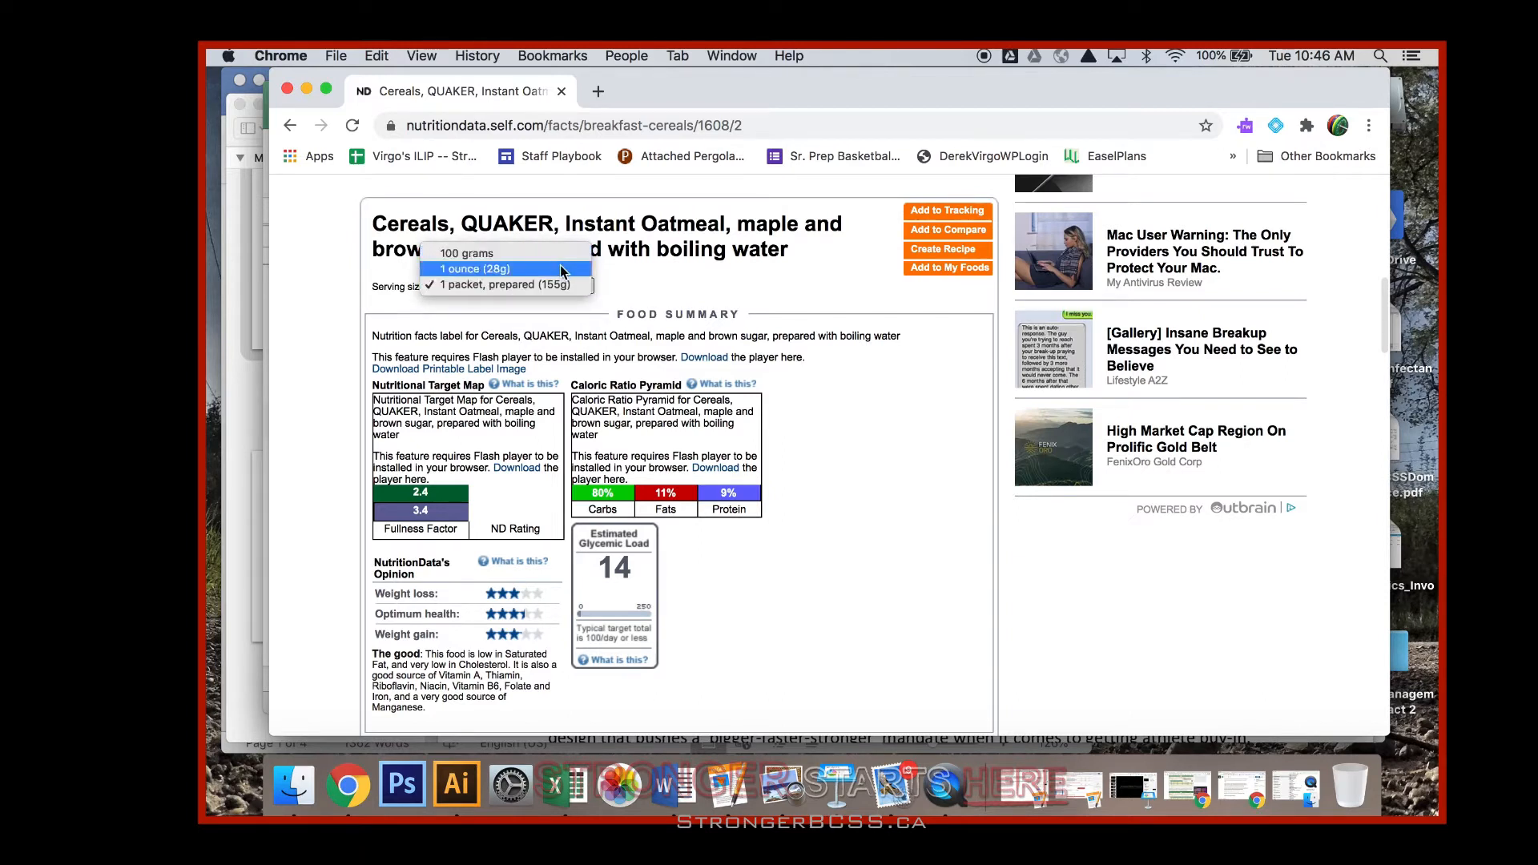
pyautogui.click(558, 286)
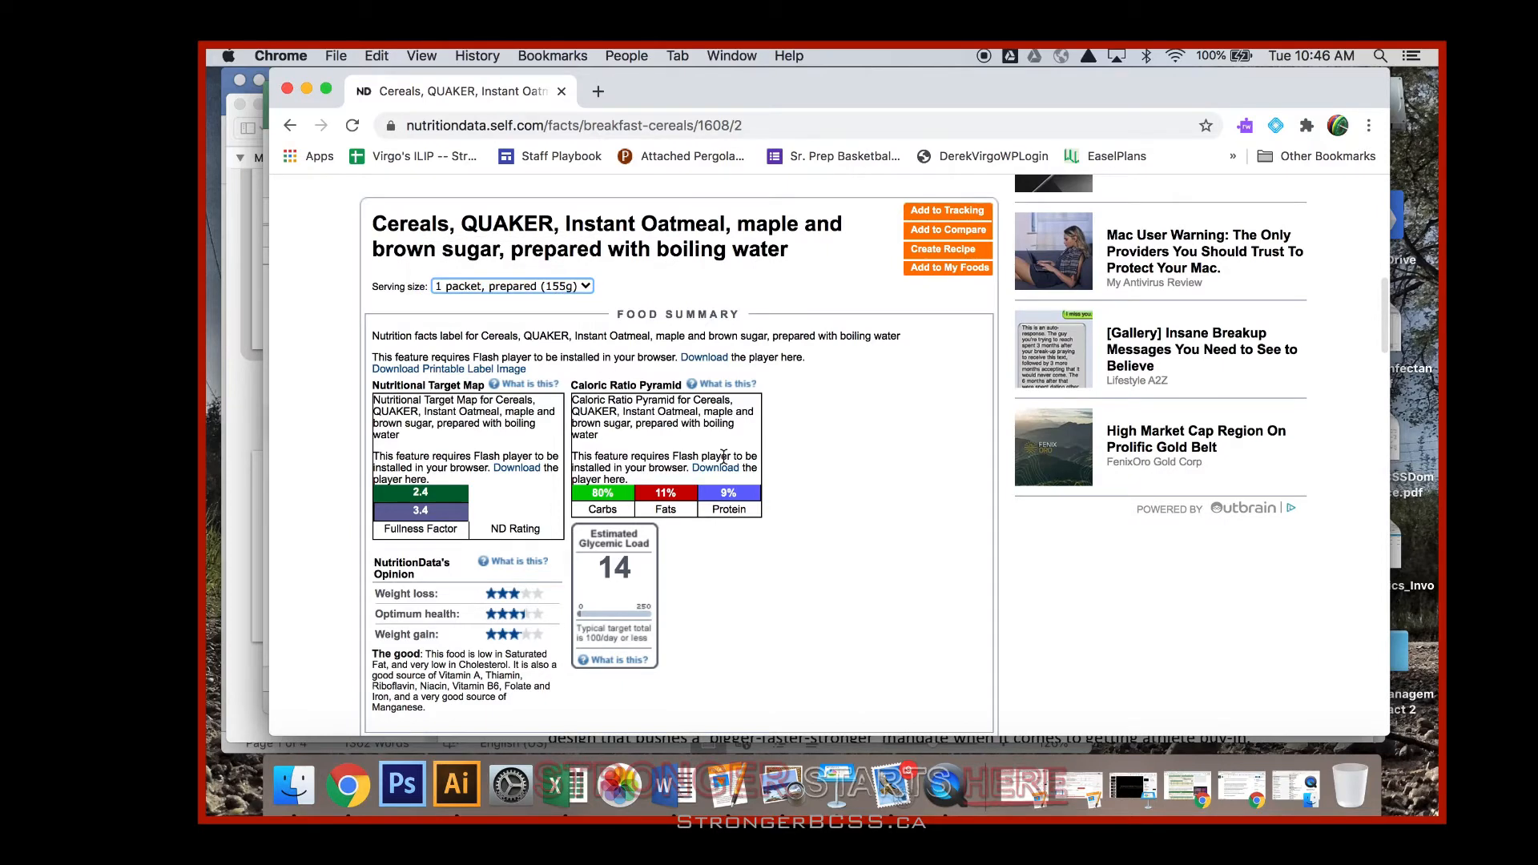
# Step: Examine the calorie, protein, carbohydrate and fat amounts in the nutrition information for one prepared packet of the oatmeal
pyautogui.scroll(-5, 817, 583)
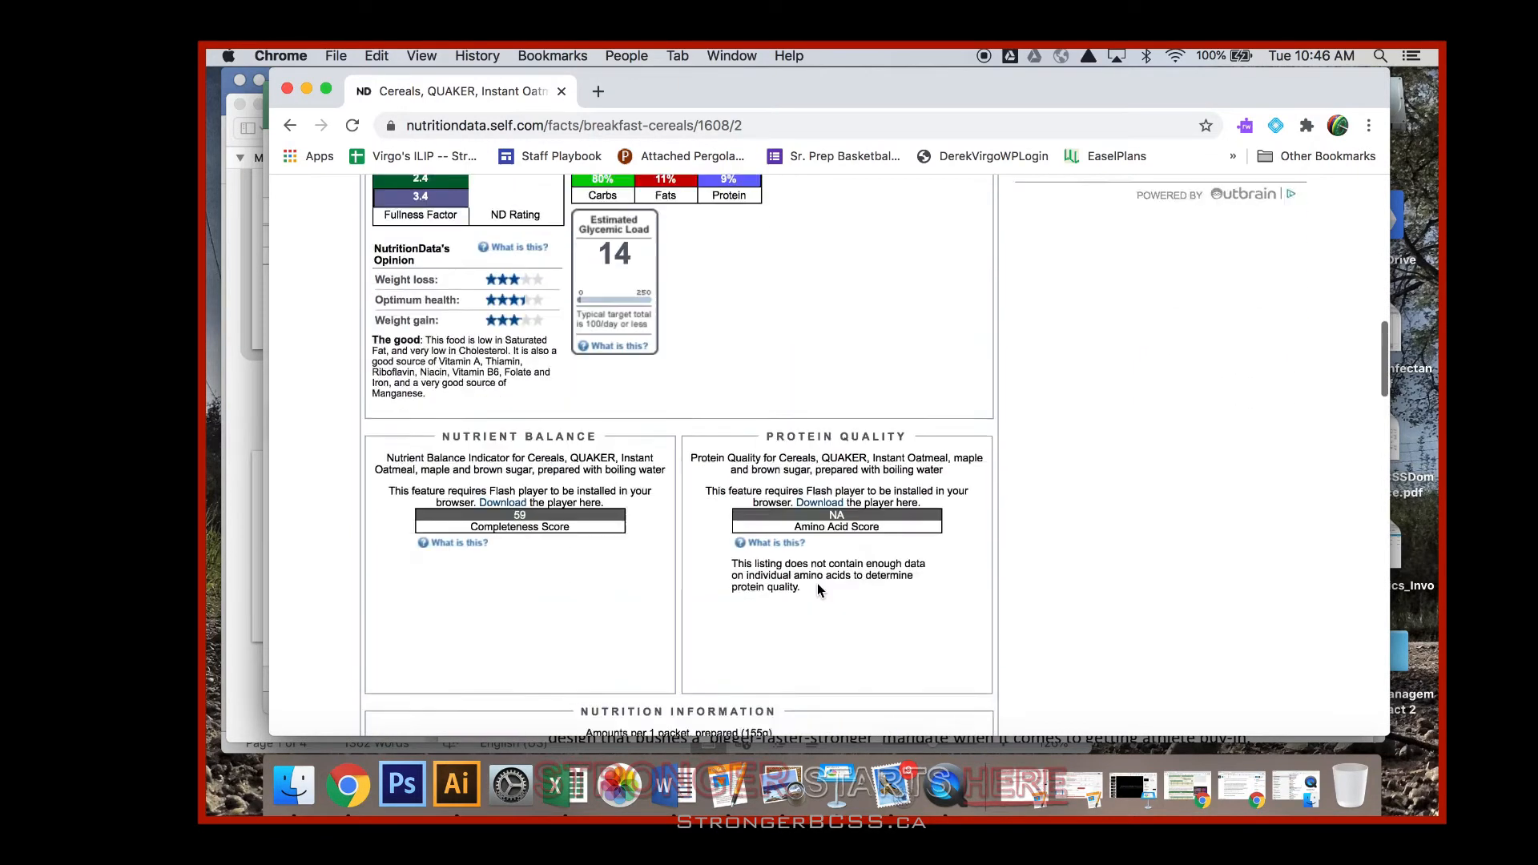
pyautogui.scroll(4, 756, 547)
pyautogui.scroll(-6, 783, 553)
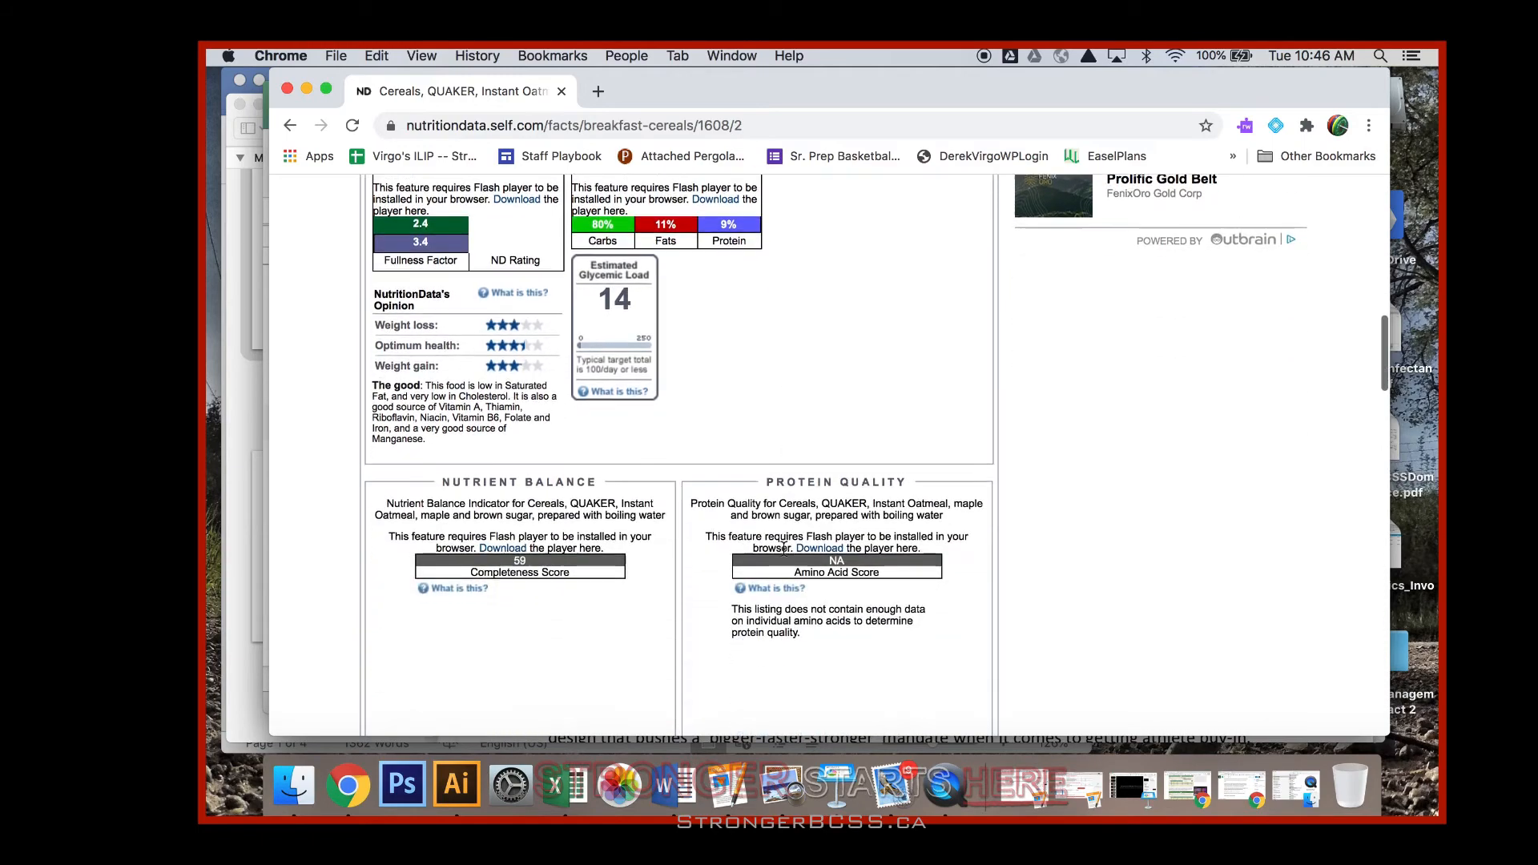
pyautogui.scroll(-5, 785, 553)
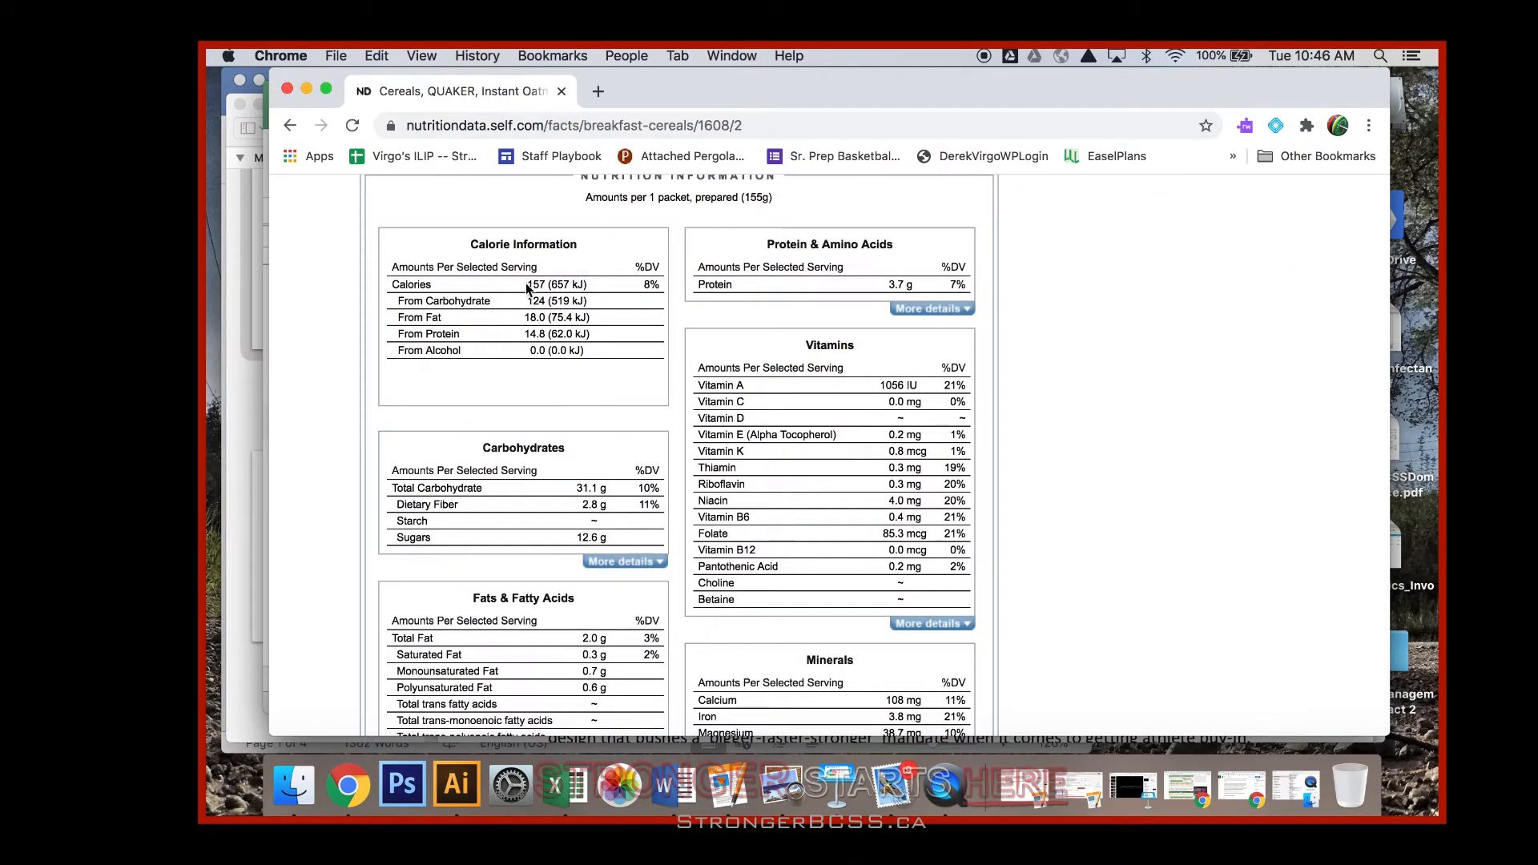
pyautogui.scroll(-1, 571, 314)
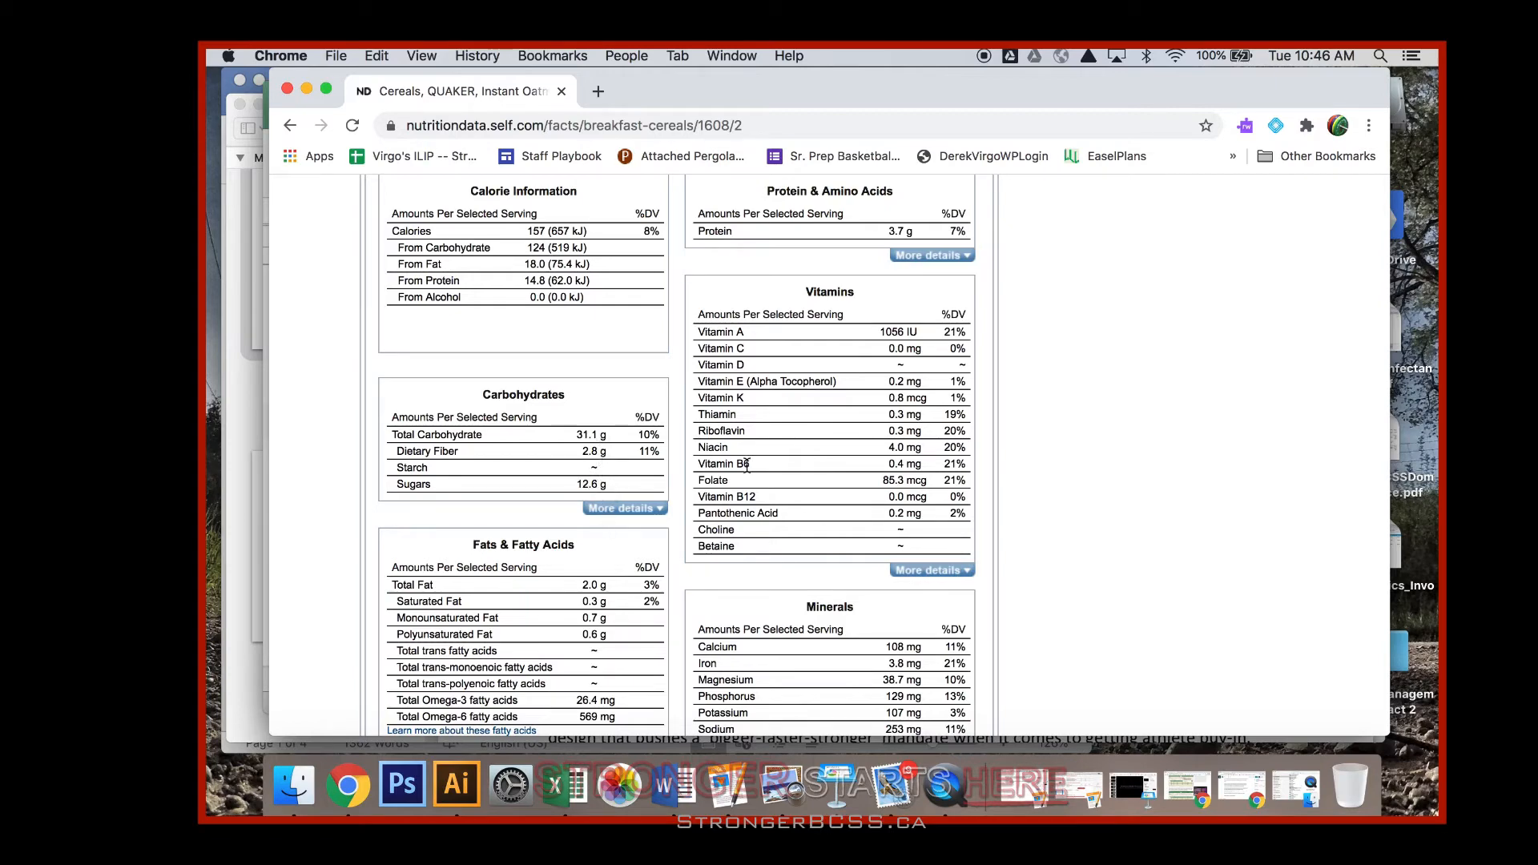
pyautogui.scroll(2, 747, 465)
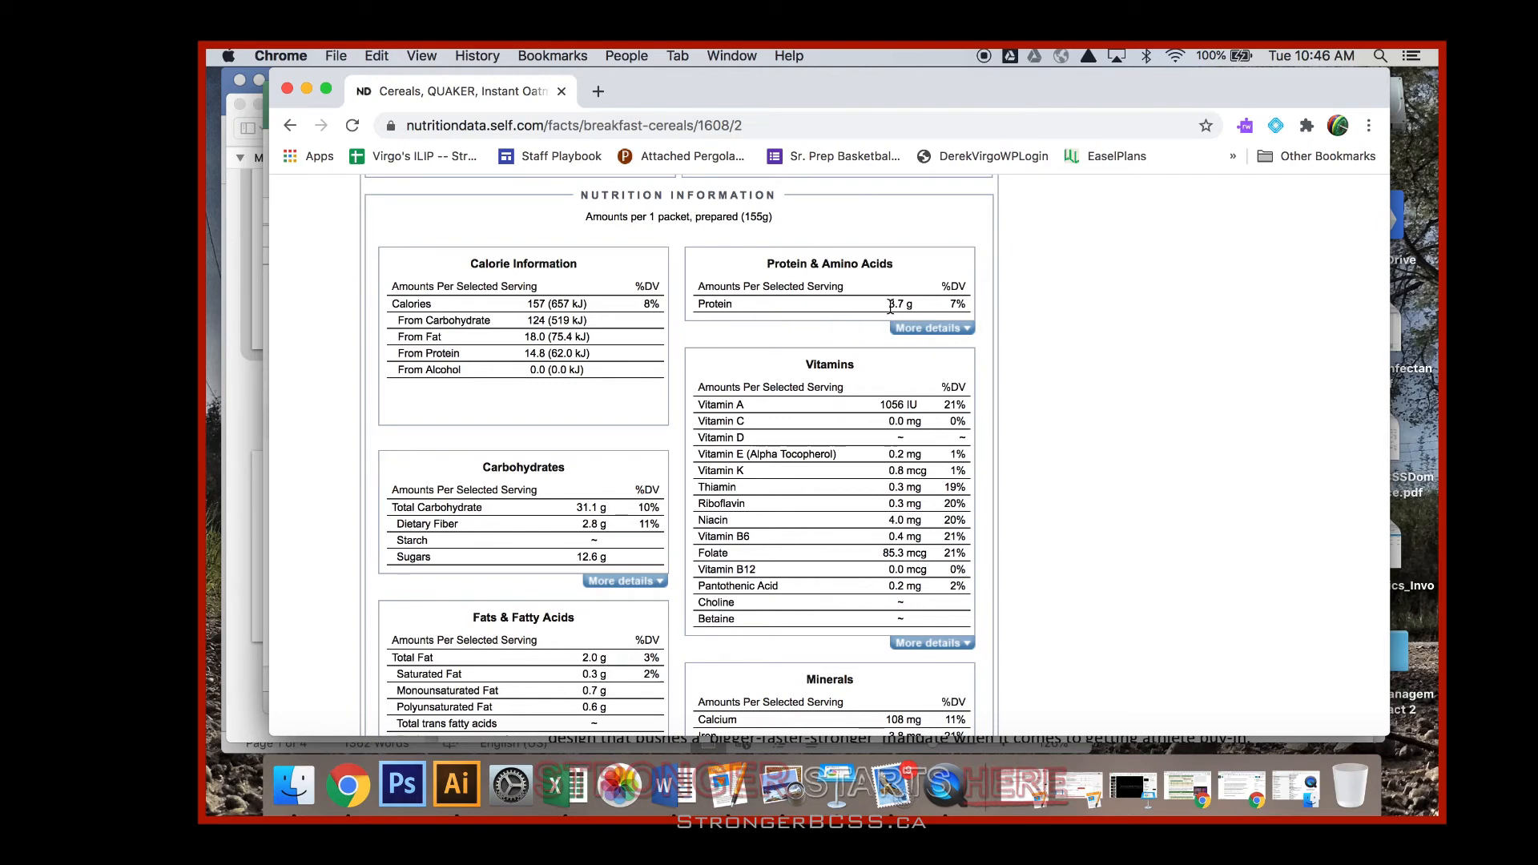
pyautogui.scroll(-4, 837, 454)
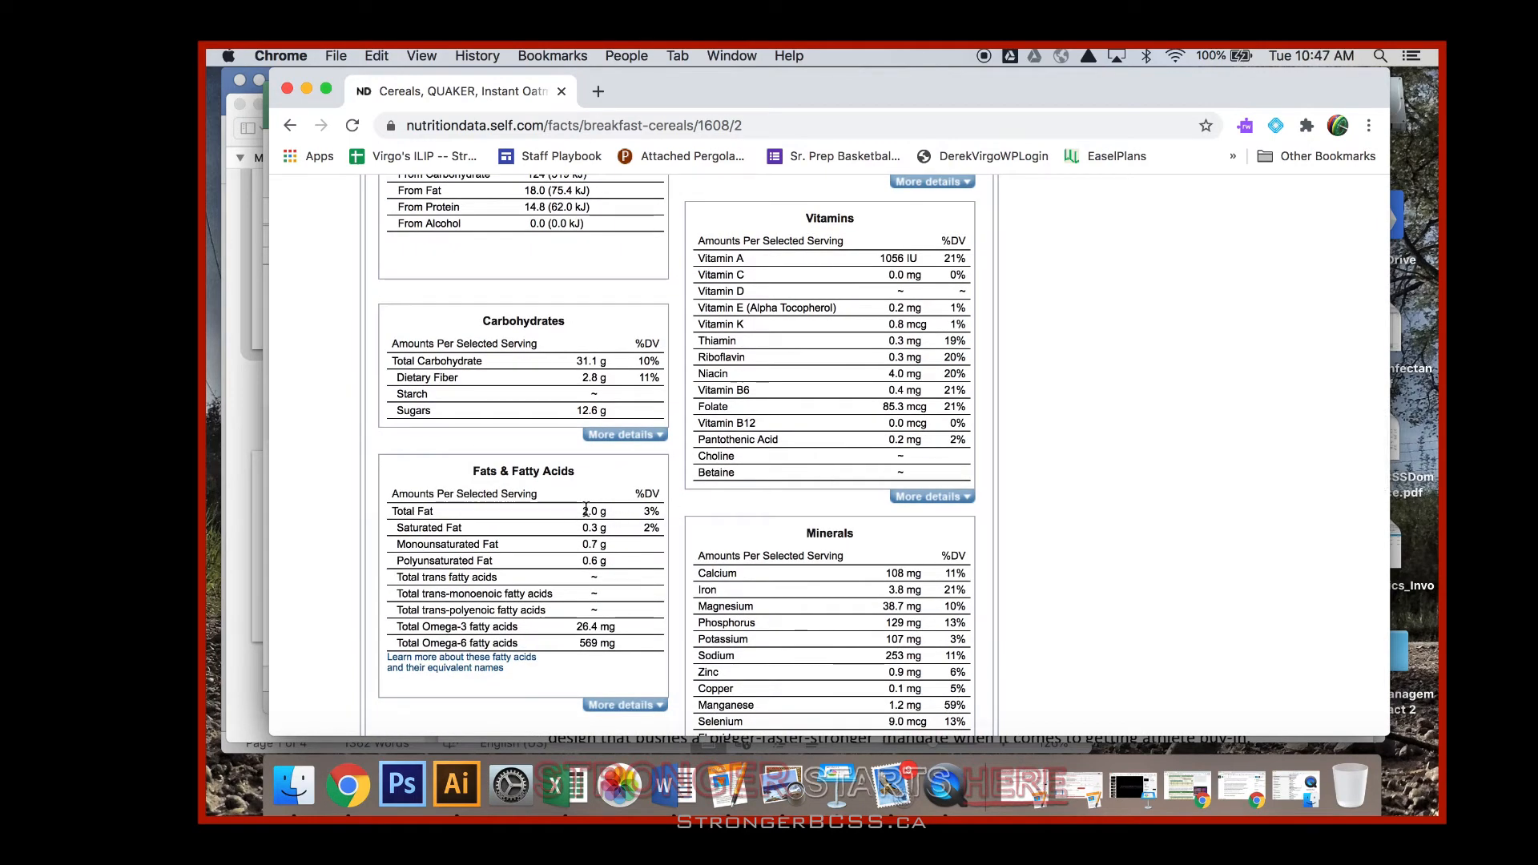
# Step: Switch to Excel and set the breakfast Quaker Instant Oatmeal entry to 320 Kcal, 8 g protein and 62 g carbohydrate
pyautogui.click(560, 792)
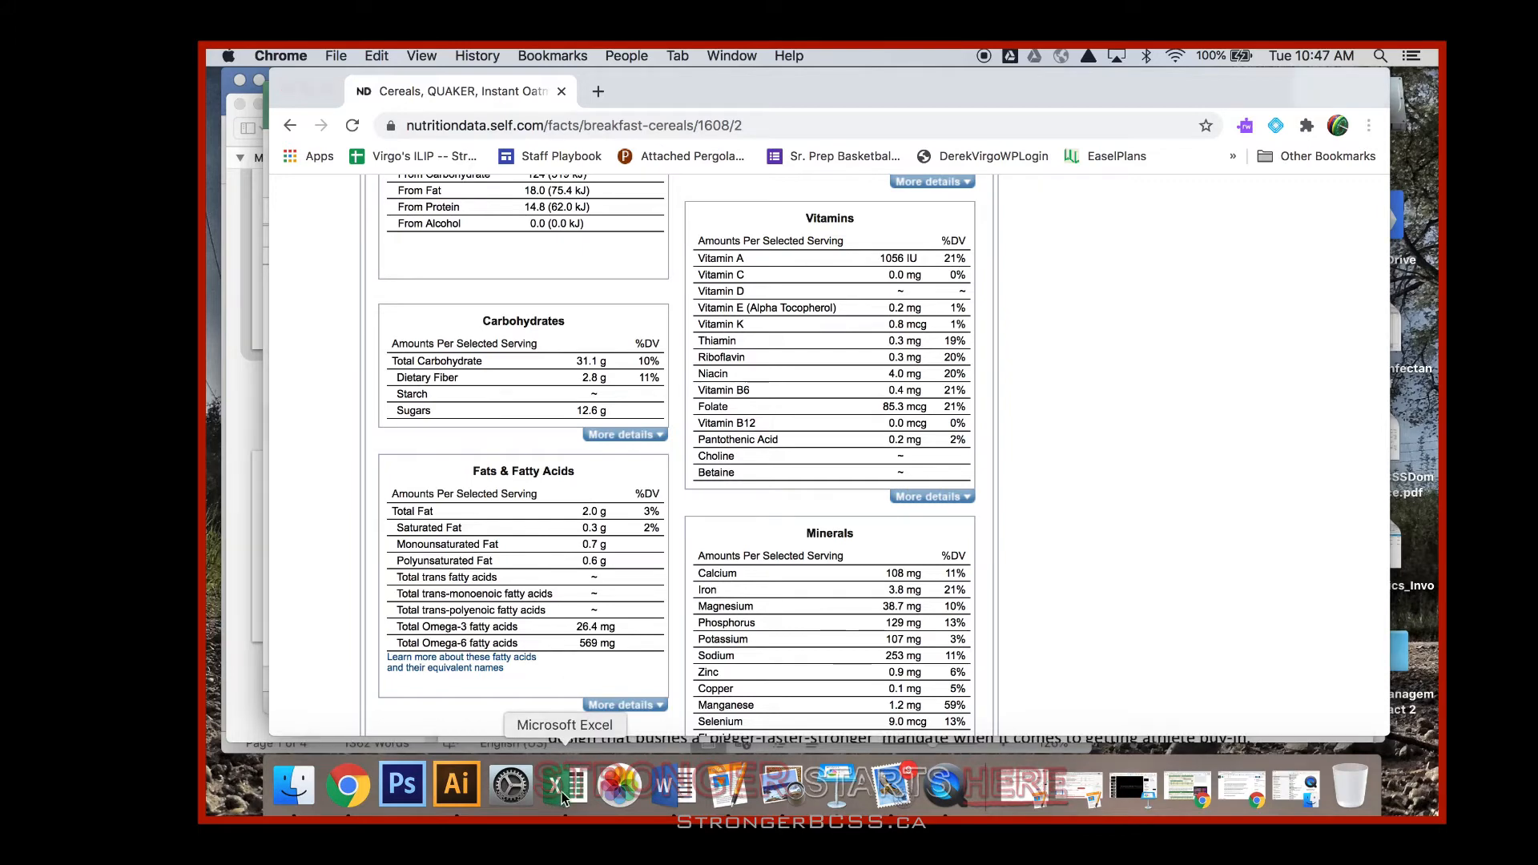
pyautogui.click(786, 343)
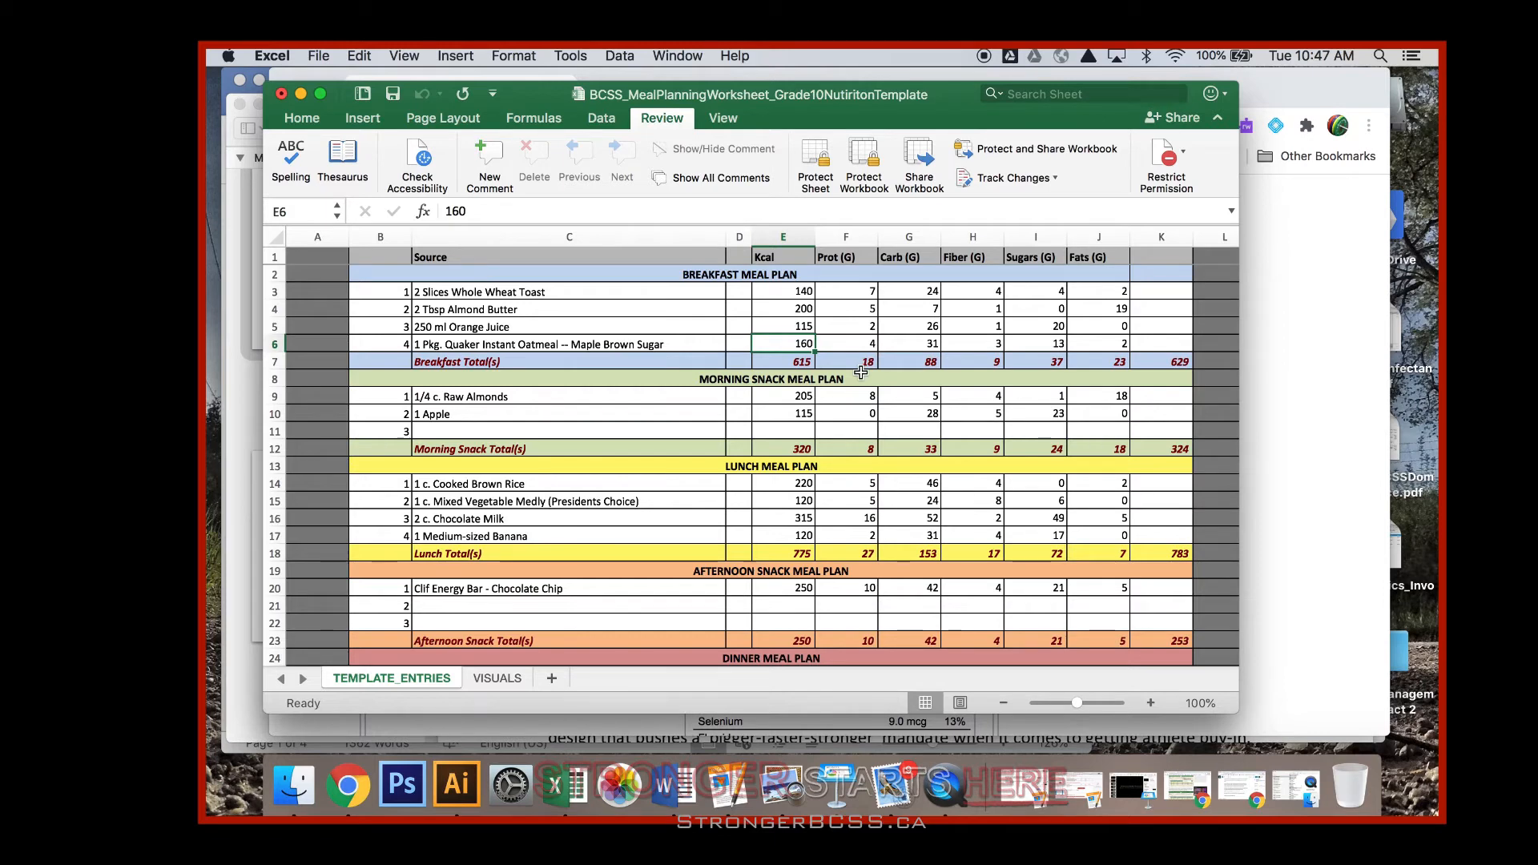
pyautogui.write('320')
pyautogui.press('Tab')
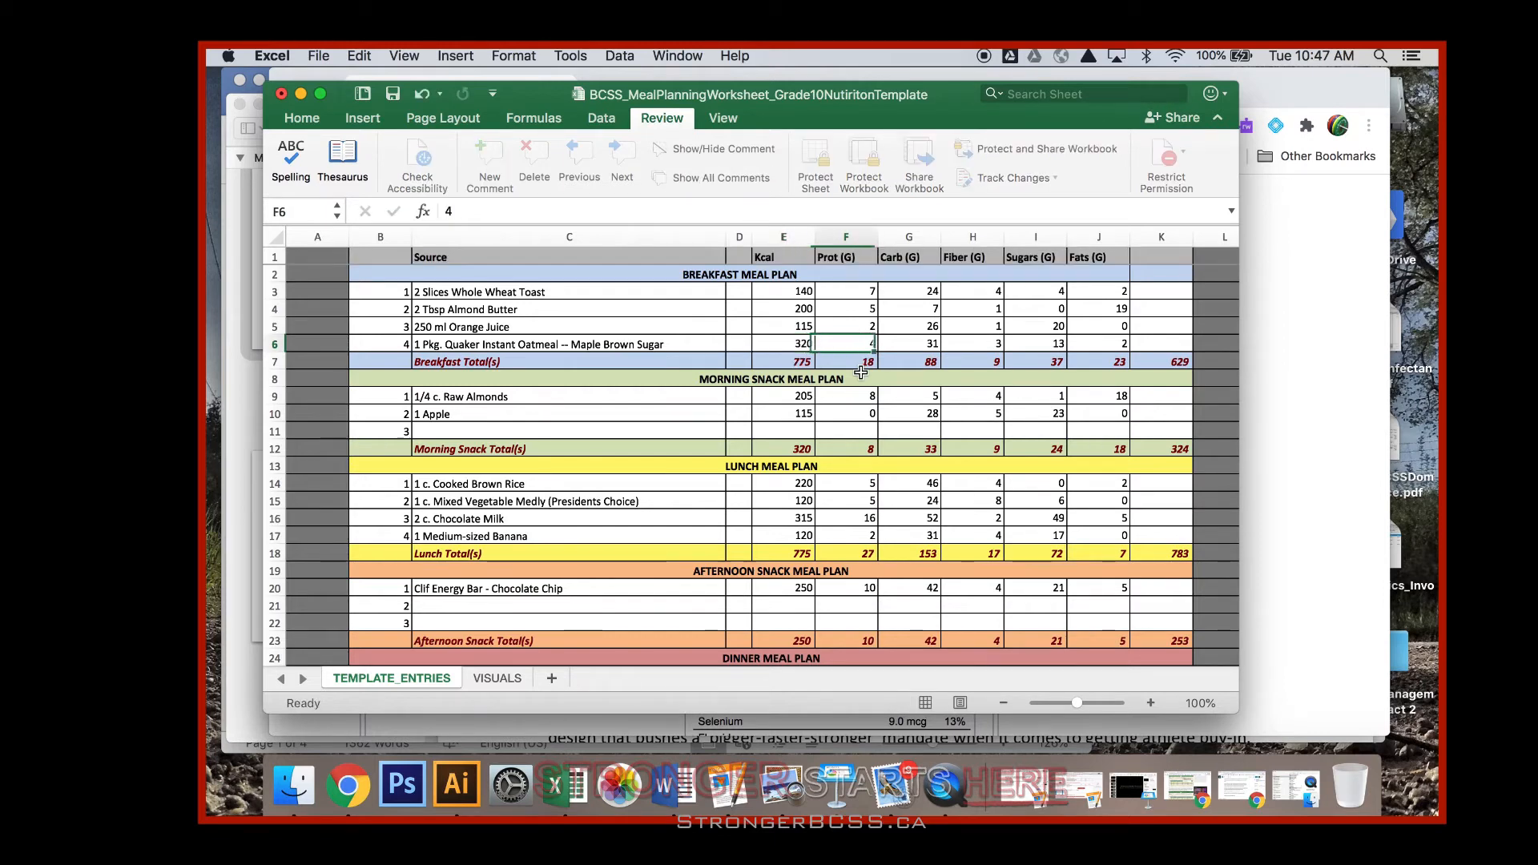
pyautogui.write('8')
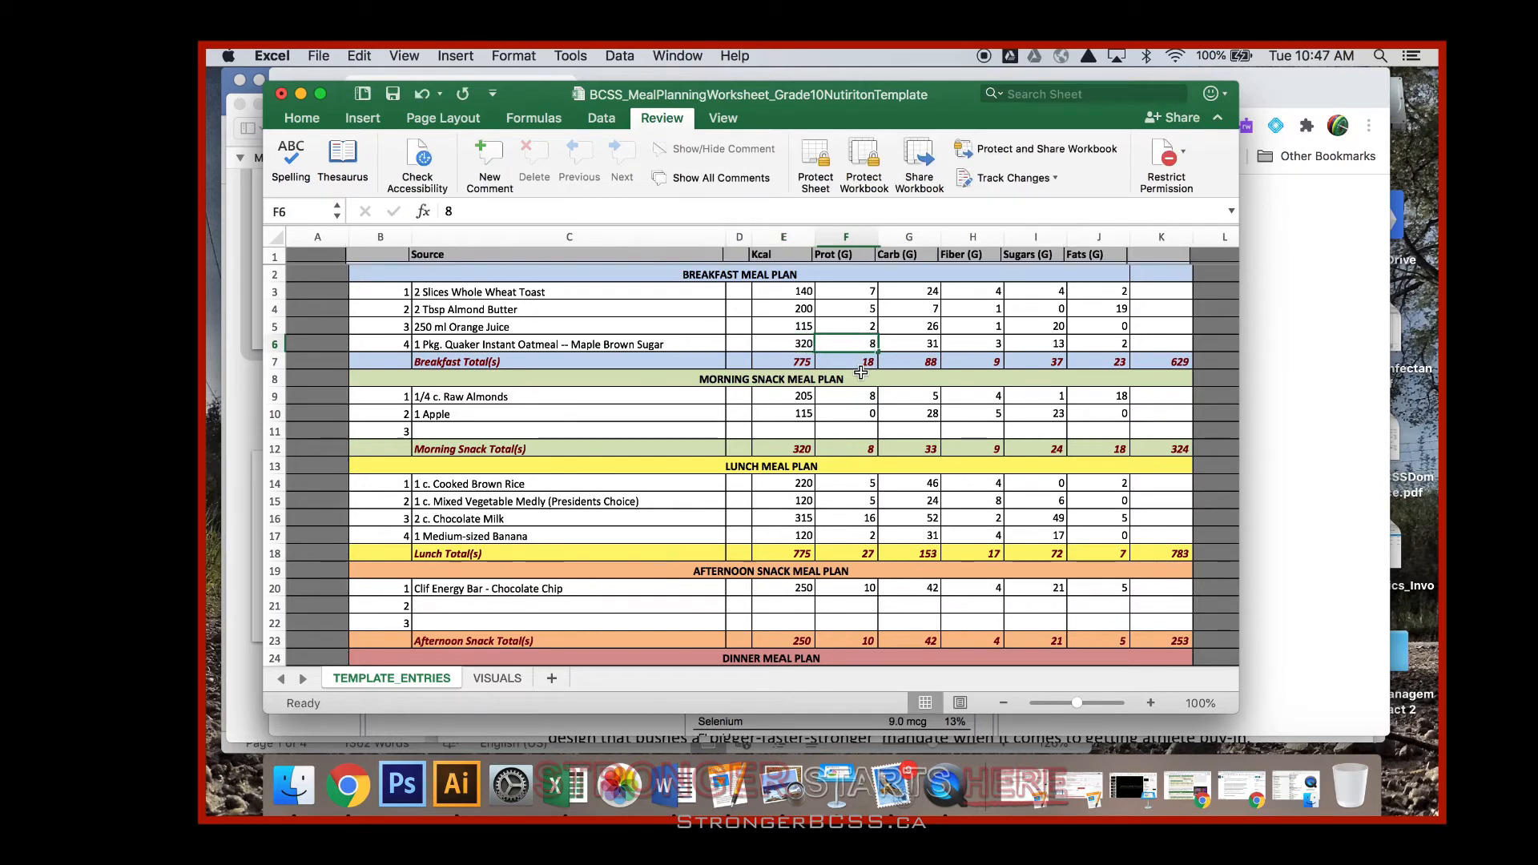
pyautogui.press('Tab')
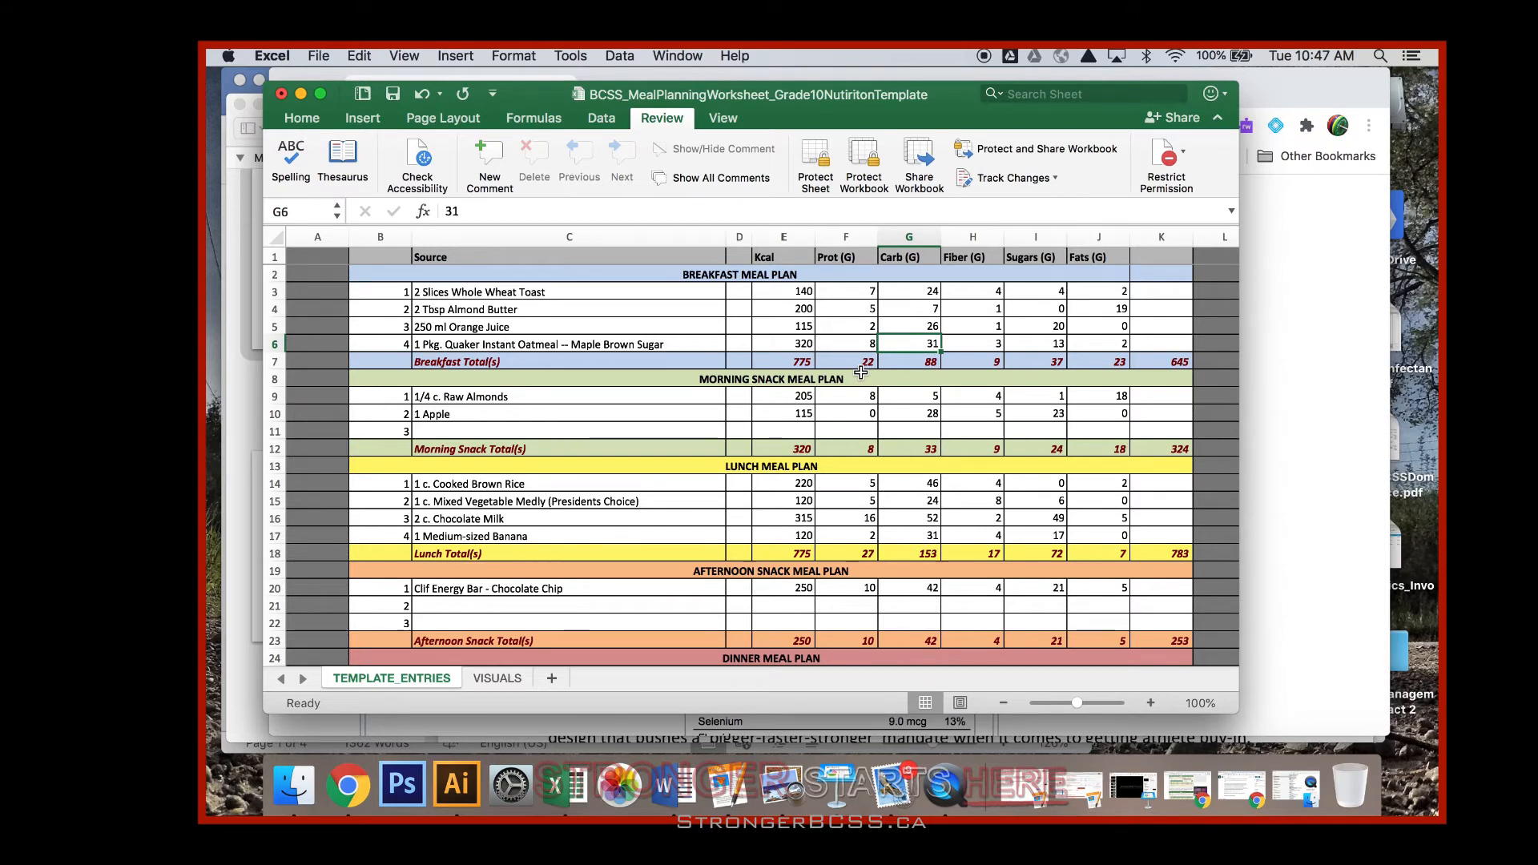
pyautogui.write('62')
pyautogui.press('Tab')
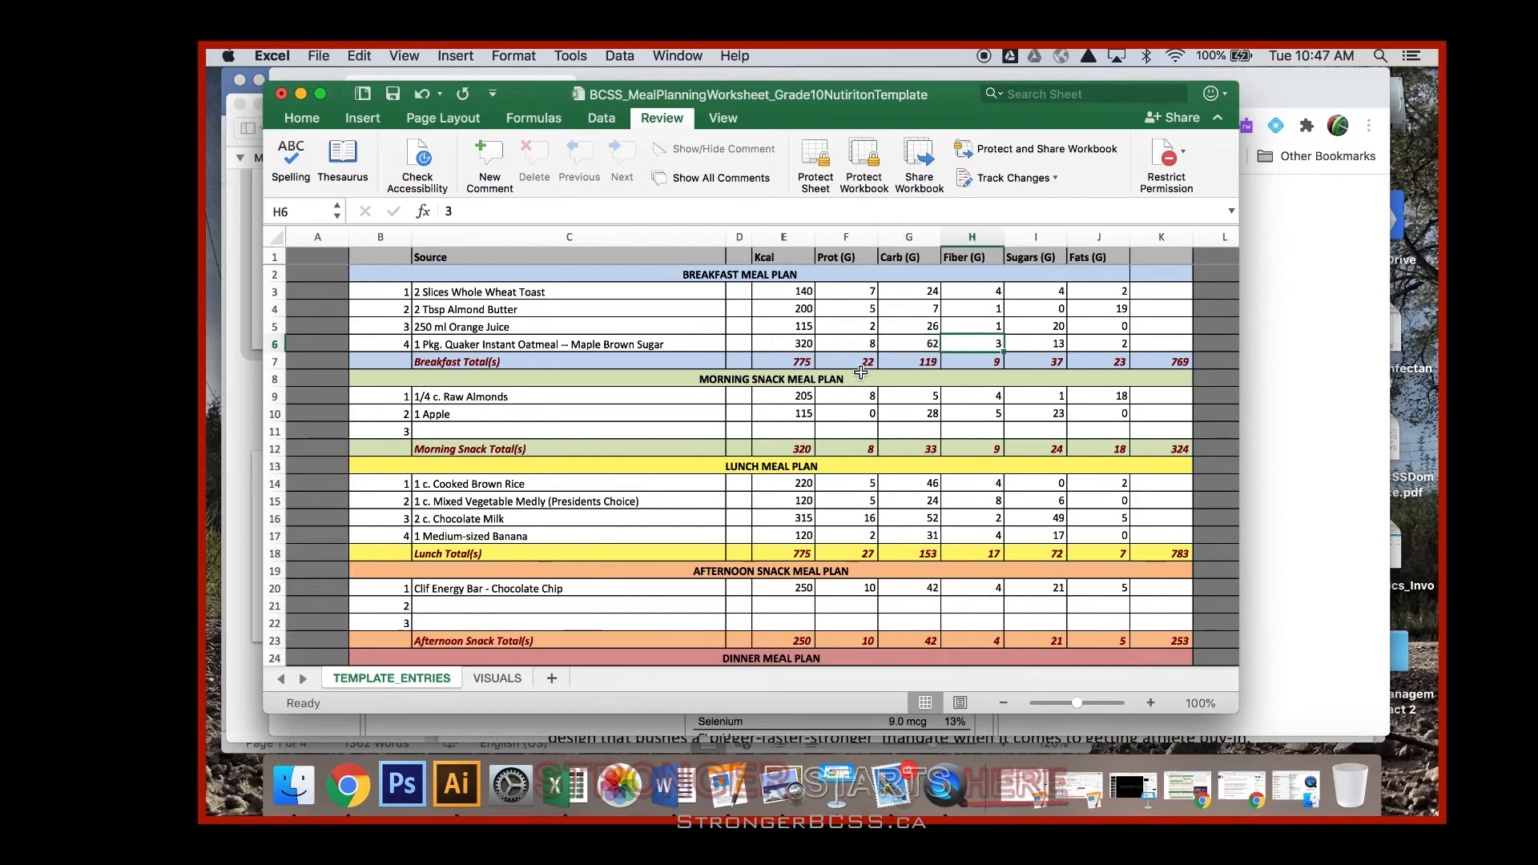
# Step: Set the oatmeal entry's fiber to 6 g, sugars to 26 g and fats to 4 g
pyautogui.write('6')
pyautogui.press('Tab')
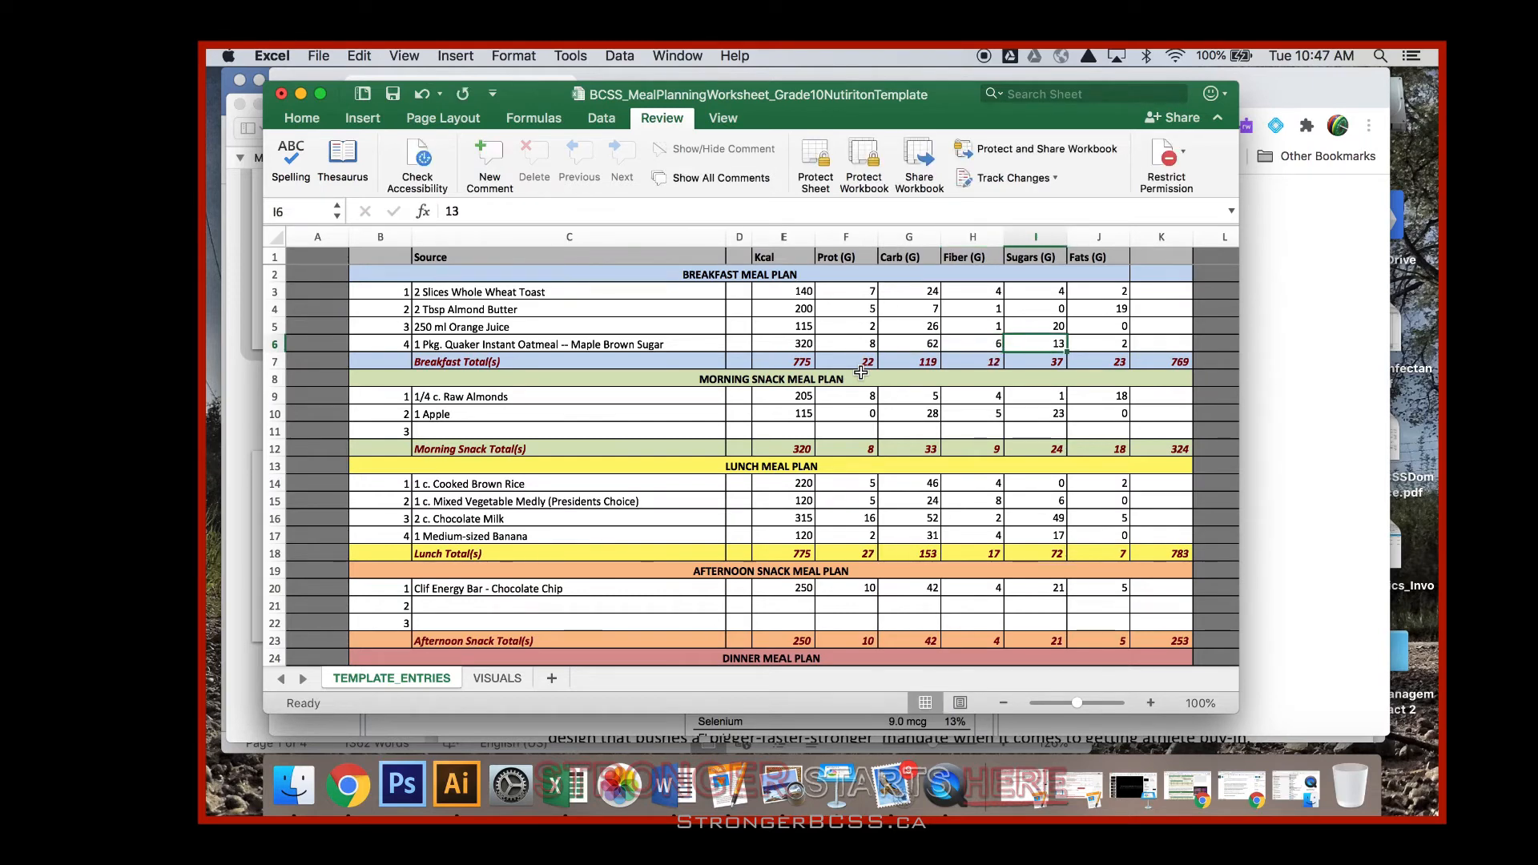
pyautogui.write('26')
pyautogui.press('Tab')
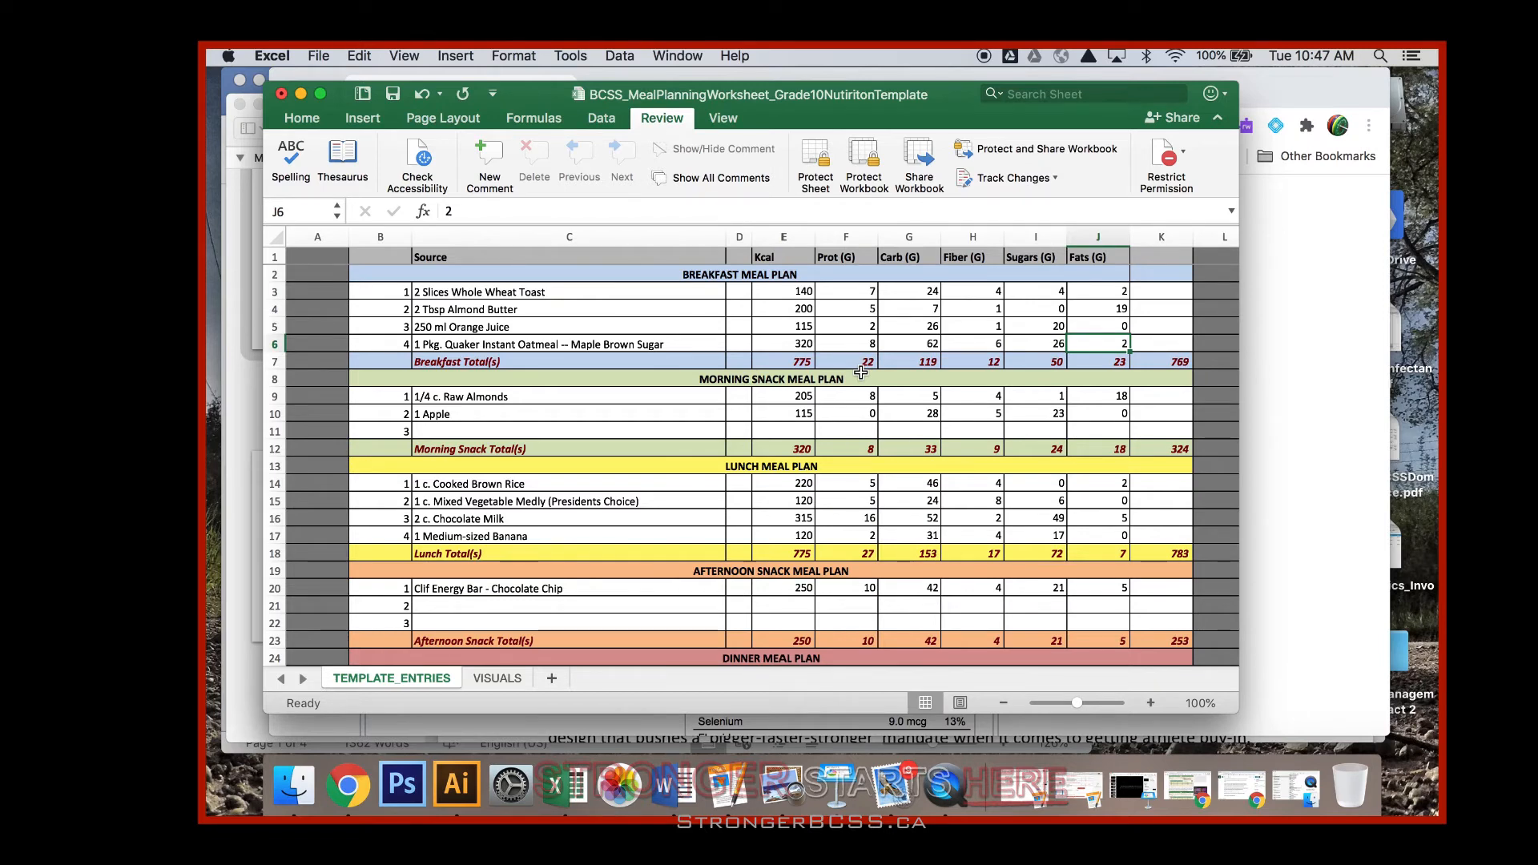
pyautogui.write('4')
pyautogui.press('Tab')
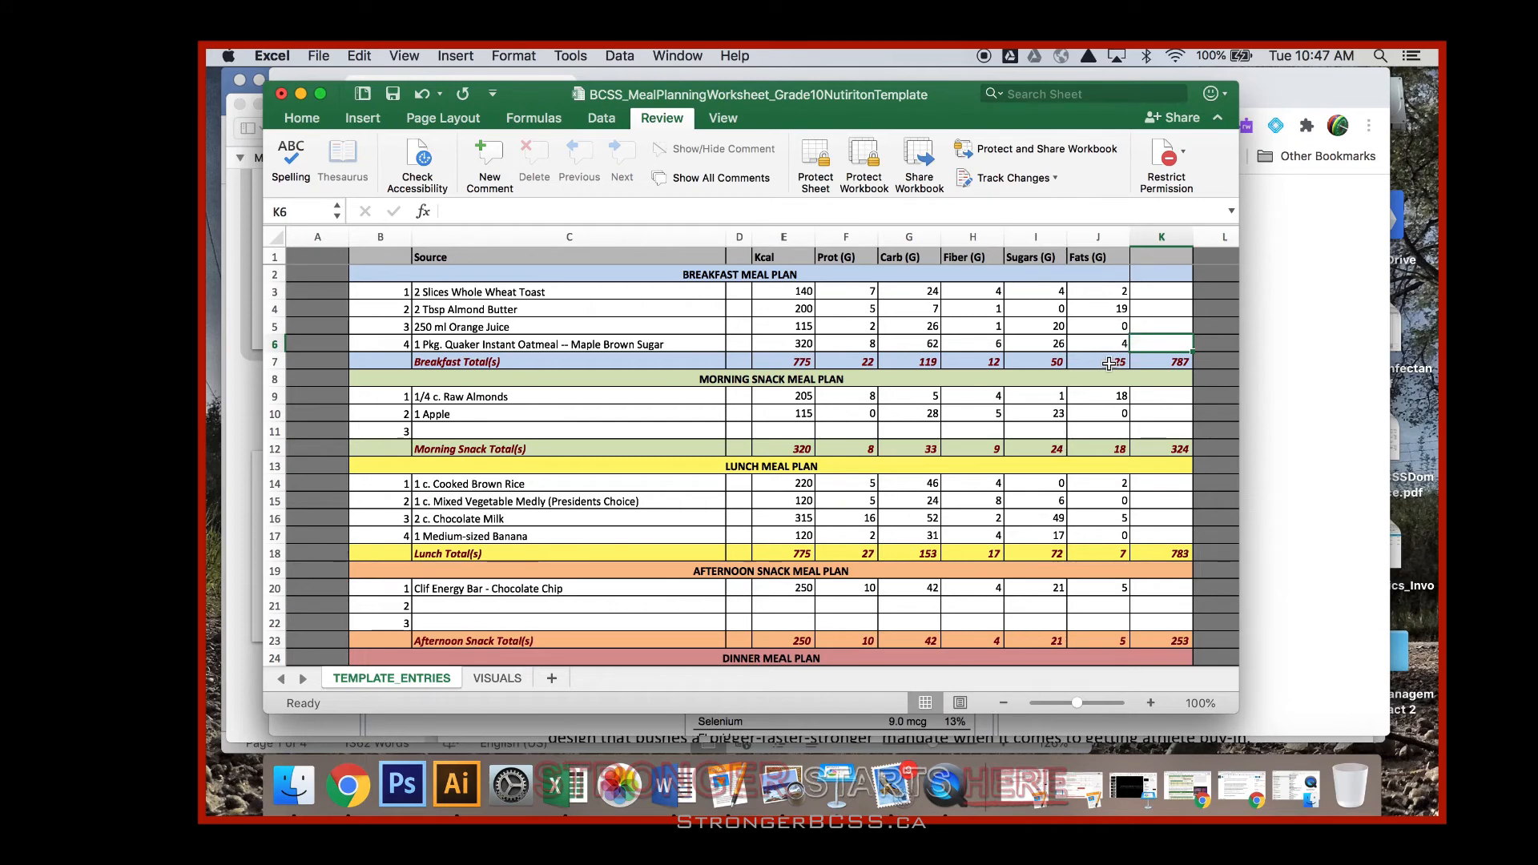
# Step: Review the daily totals and the pie charts on the VISUALS sheet, and look back through the meal entries on TEMPLATE_ENTRIES
pyautogui.scroll(-10, 1108, 365)
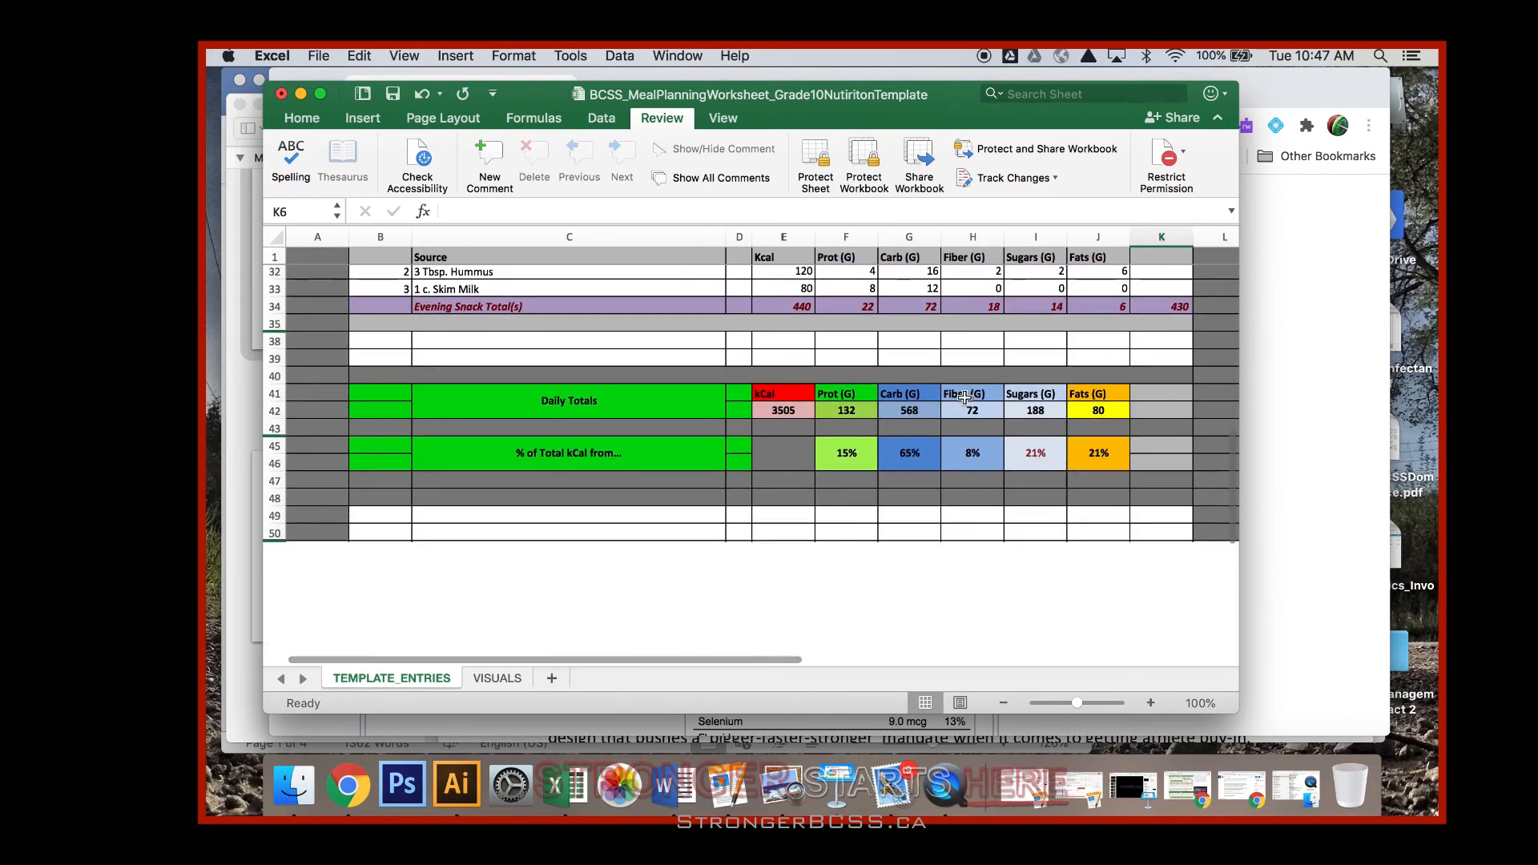
pyautogui.click(499, 675)
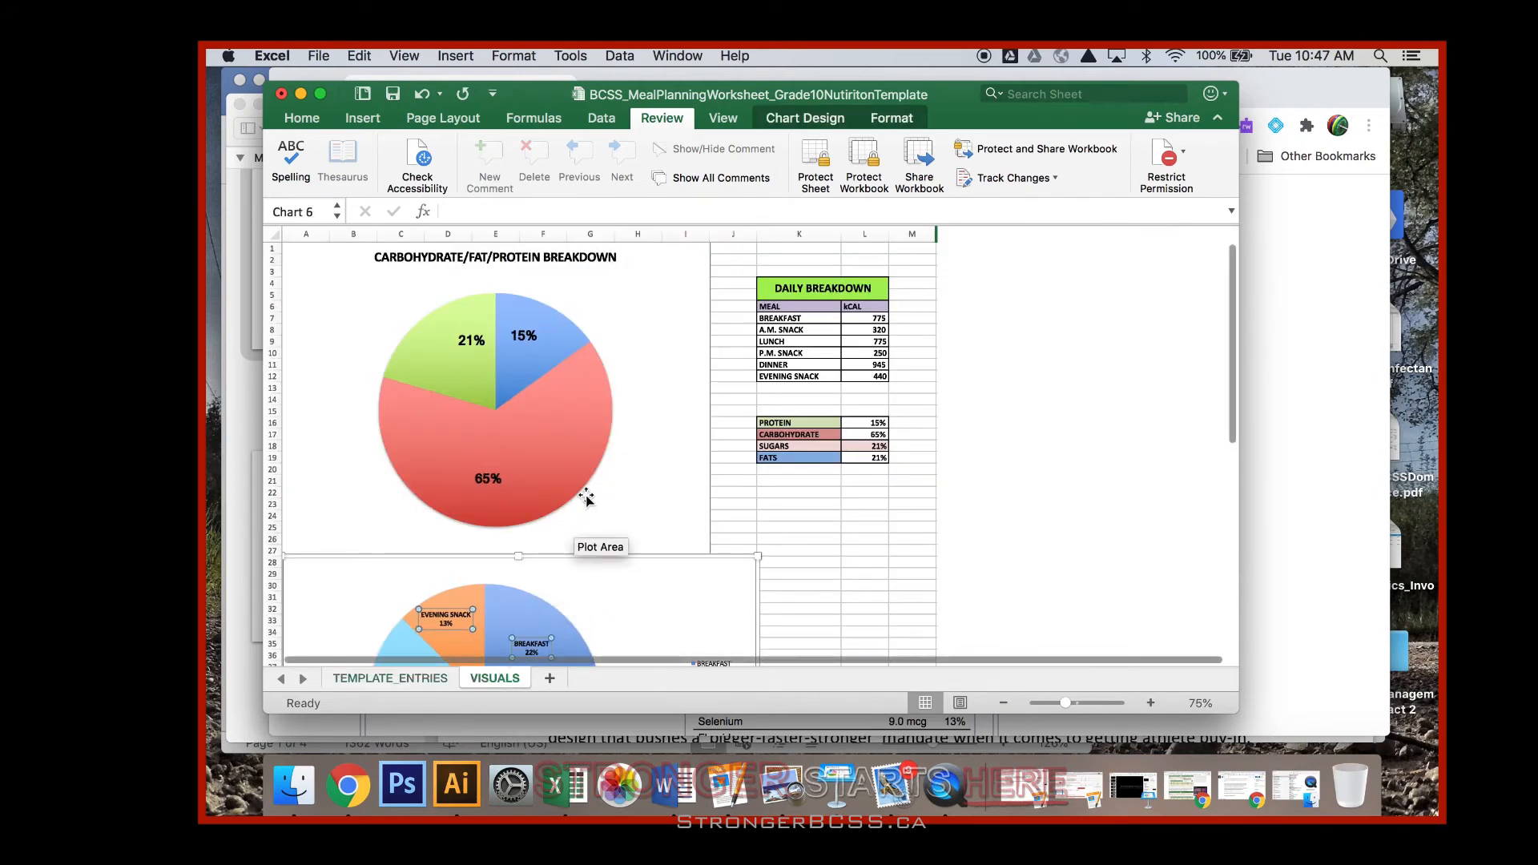
pyautogui.click(407, 677)
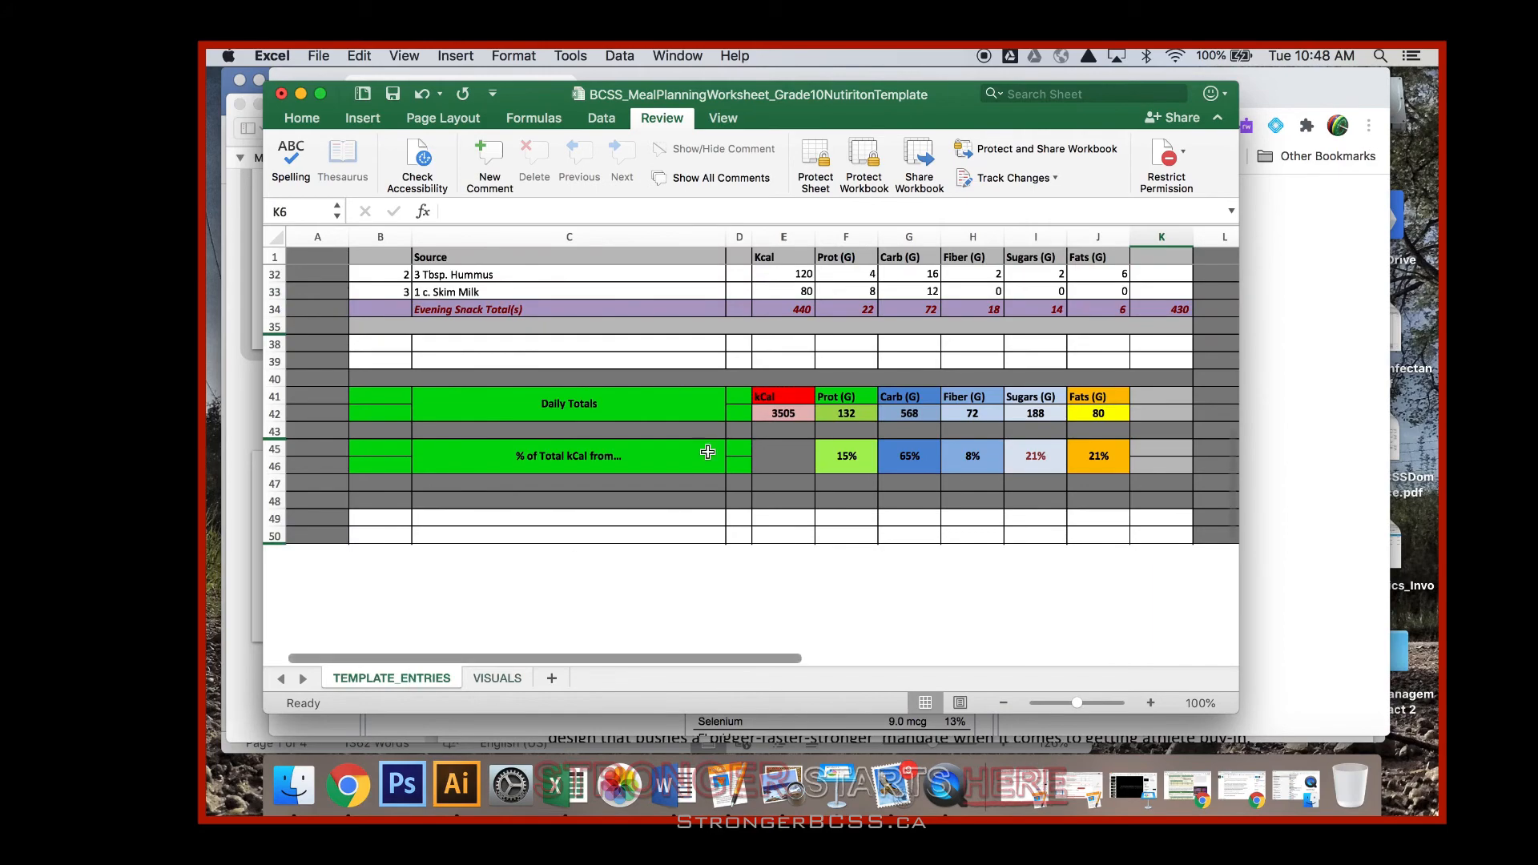
pyautogui.scroll(10, 708, 453)
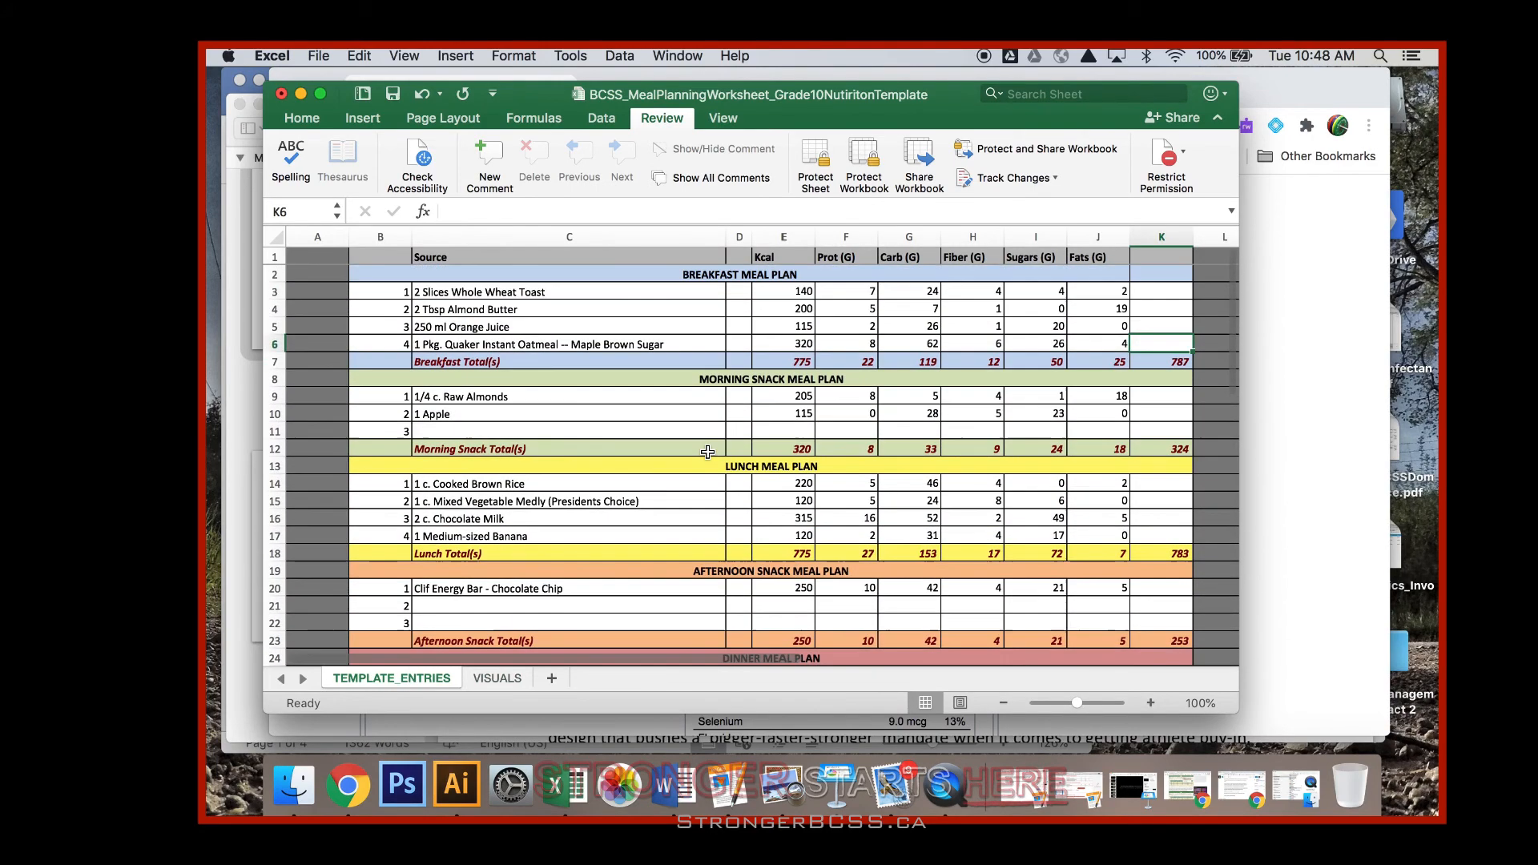
pyautogui.scroll(-5, 707, 452)
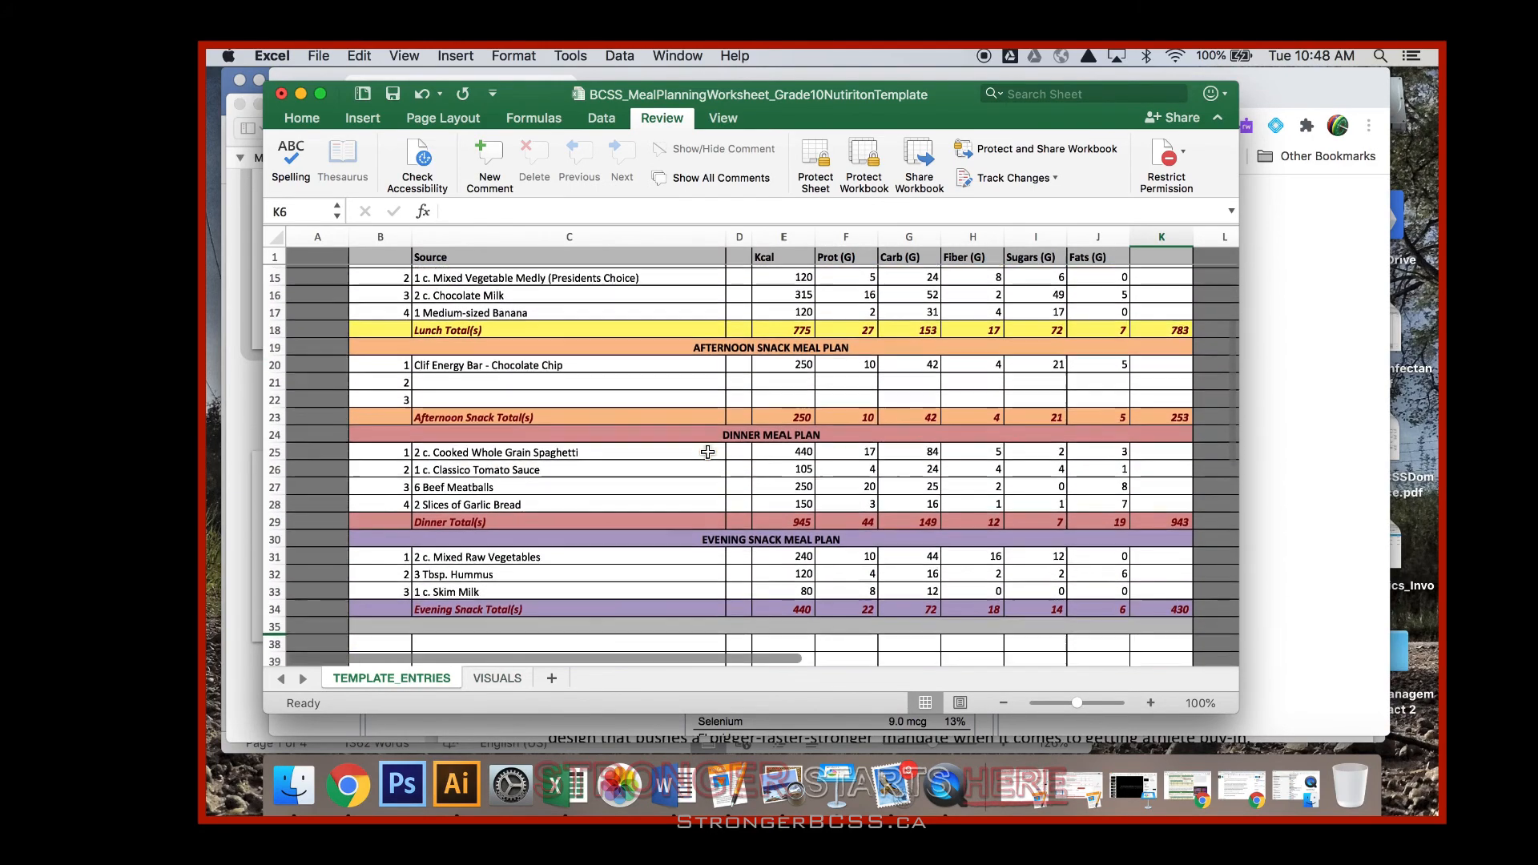
pyautogui.scroll(-5, 707, 453)
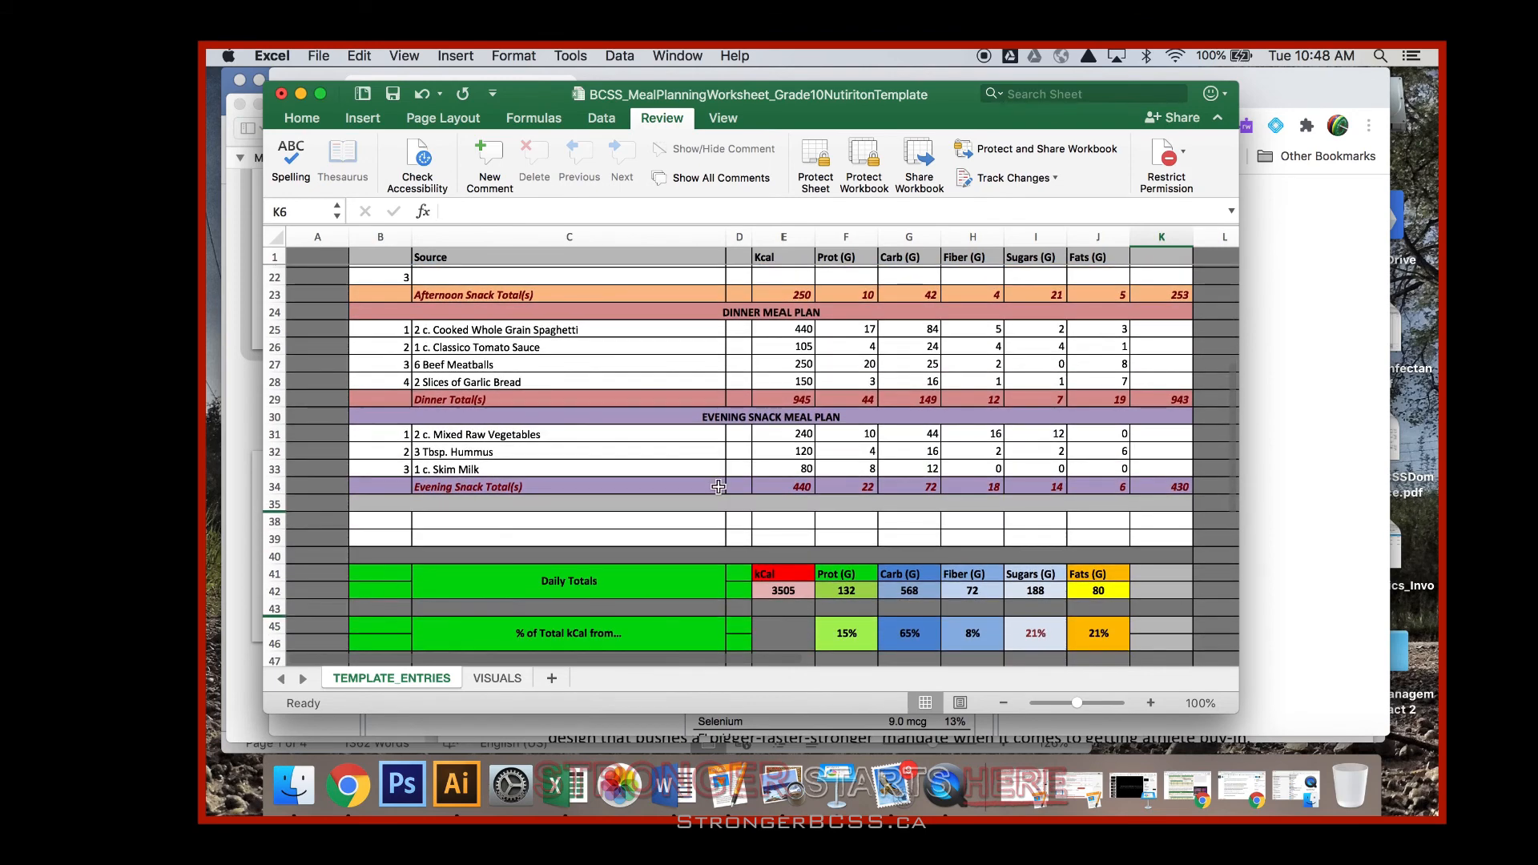